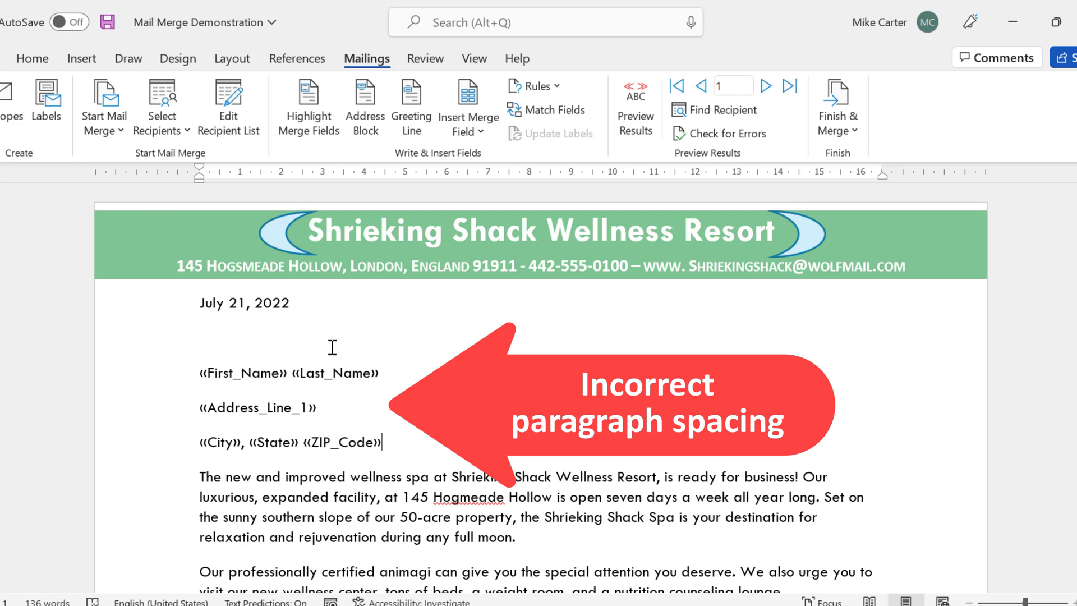
Step: Enter the Ministry of Magic notification text for Animagus YES and the friends-registration text otherwise
{"action": "left_click_drag", "start_coordinate": [198, 373], "coordinate": [253, 423]}
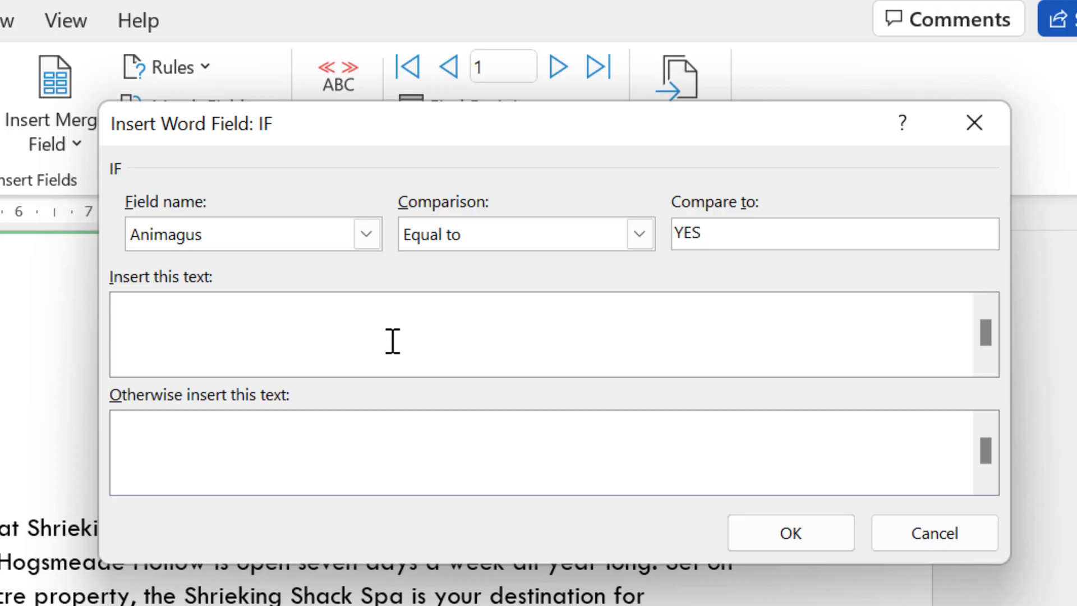
{"action": "type", "text": "Please notify the ministry of magic of your animagus type if you have not yet "}
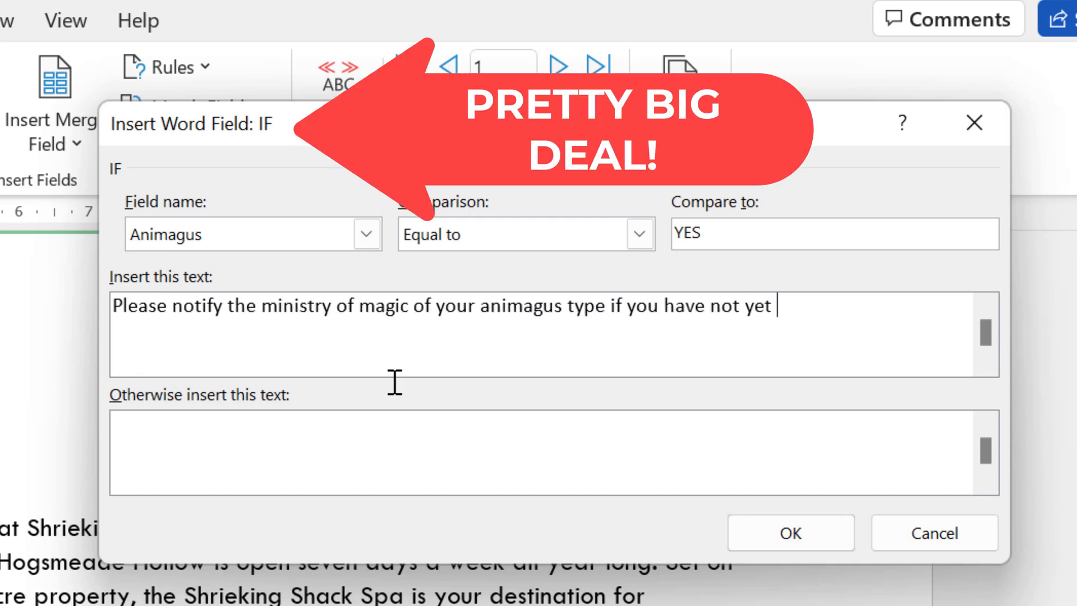
{"action": "type", "text": "done so."}
{"action": "left_click", "coordinate": [217, 425]}
{"action": "type", "text": "If you have friends joining you who are not registered animagi, please have them register with the Ministry of Magic before your visit."}
Step: Capitalize 'Ministry of Magic' in the notice and confirm the If...Then...Else rule
{"action": "left_click", "coordinate": [279, 309]}
{"action": "key", "text": "BackSpace"}
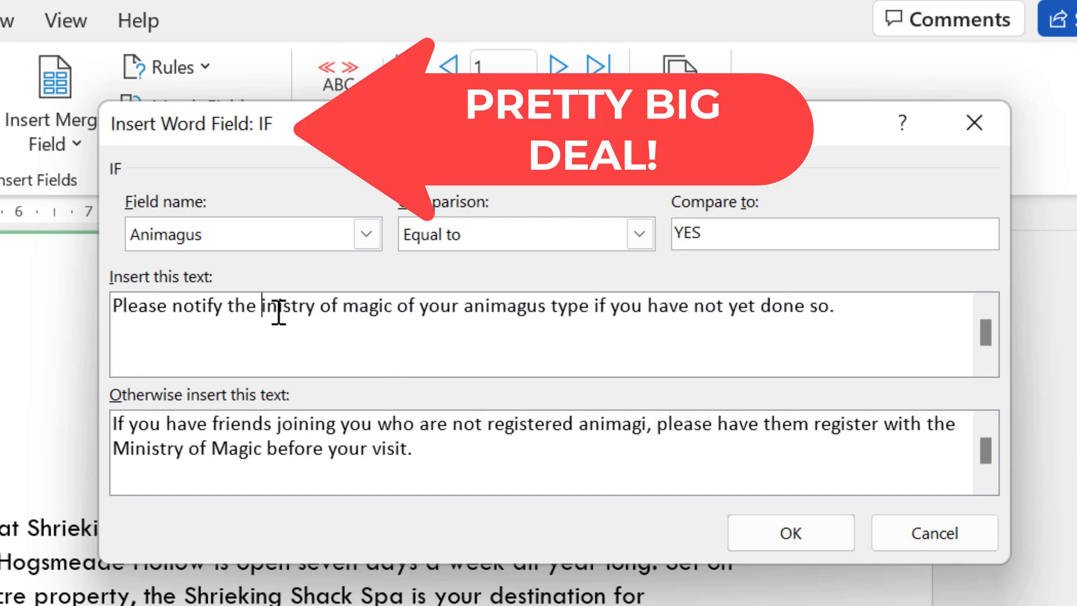
{"action": "type", "text": "M"}
{"action": "left_click", "coordinate": [357, 307]}
{"action": "key", "text": "BackSpace"}
{"action": "type", "text": "M"}
{"action": "left_click", "coordinate": [765, 534]}
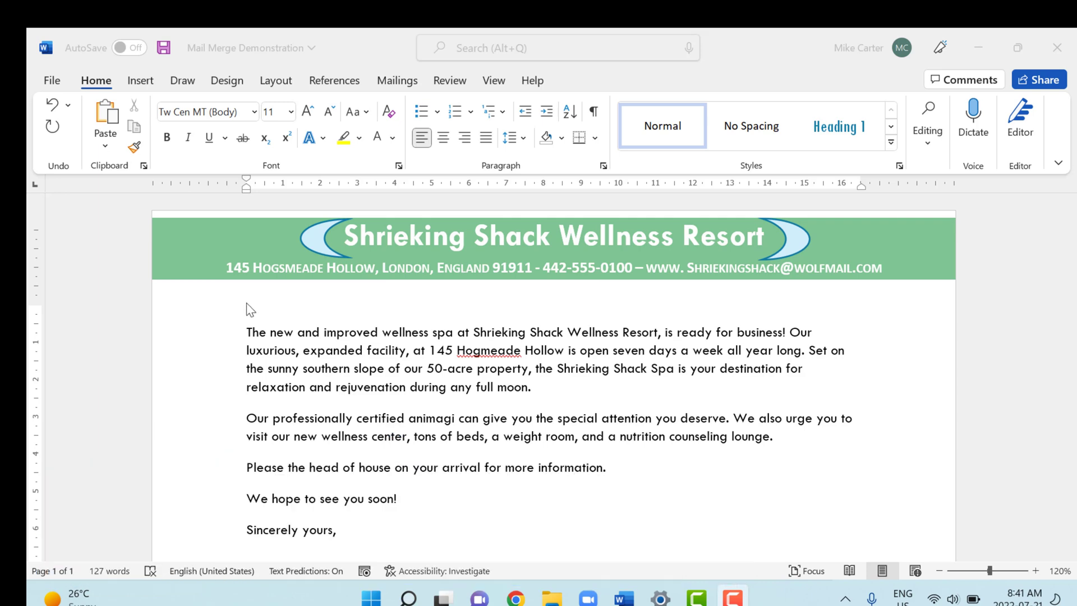
Step: Insert an auto-updating date in the July 21, 2022 format above the first paragraph
{"action": "left_click", "coordinate": [247, 304]}
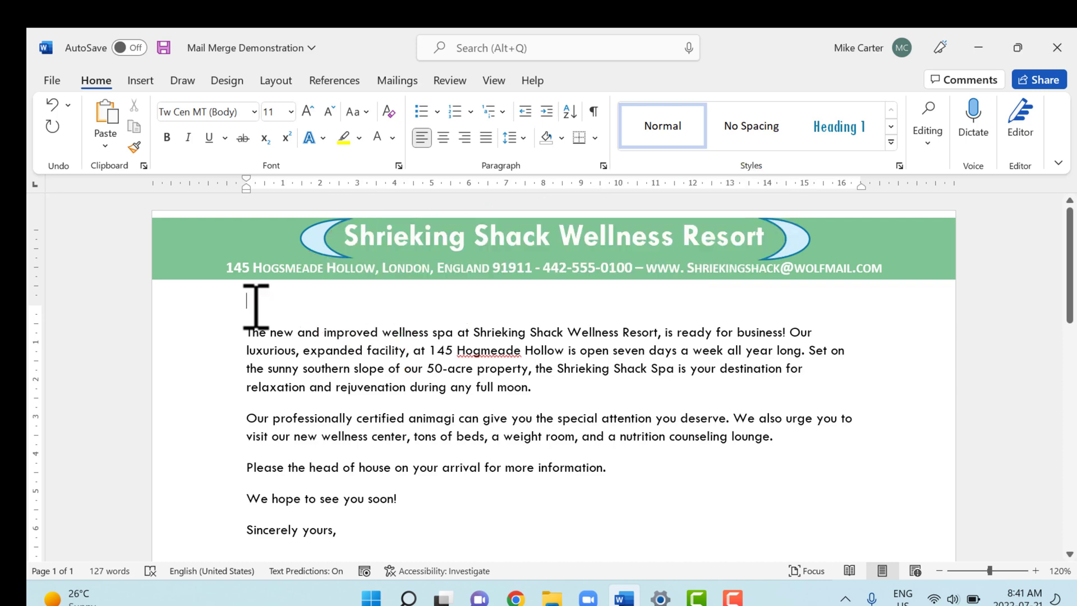
{"action": "left_click", "coordinate": [144, 83]}
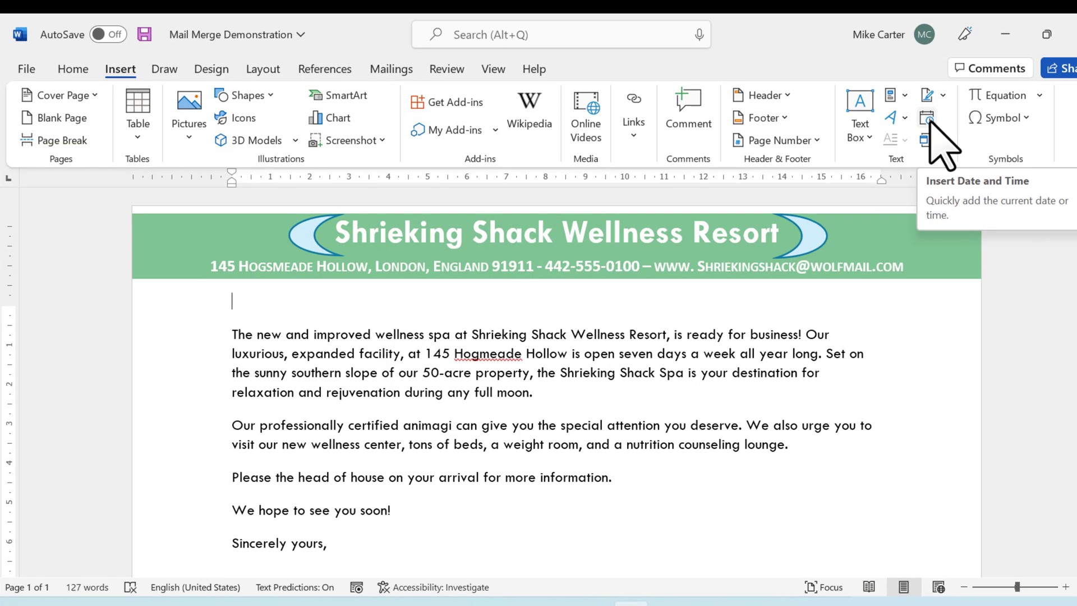
{"action": "left_click", "coordinate": [904, 128]}
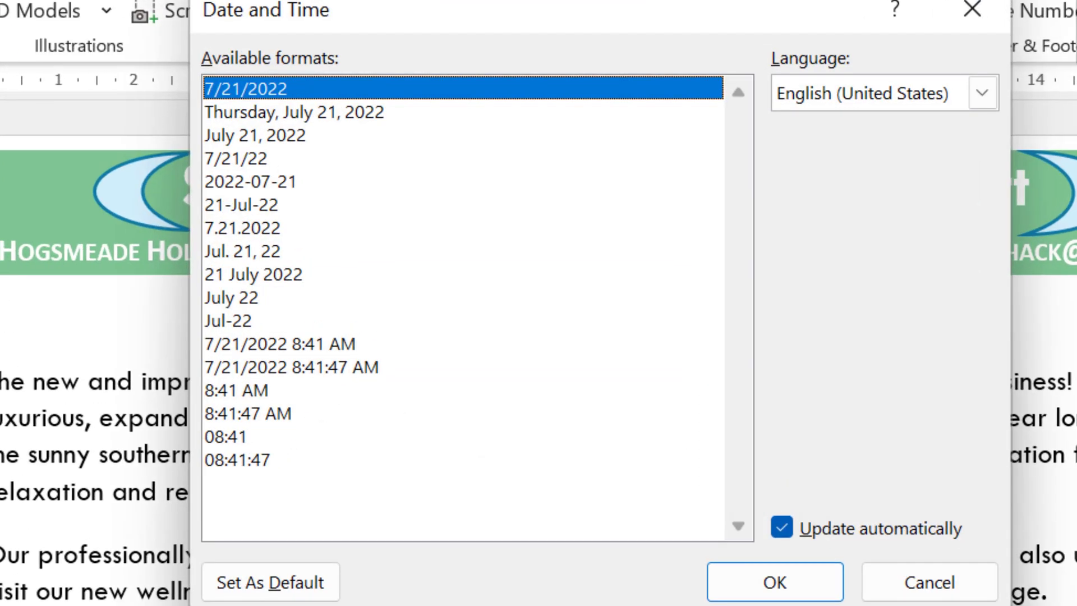
{"action": "left_click_drag", "start_coordinate": [599, 19], "coordinate": [625, 2]}
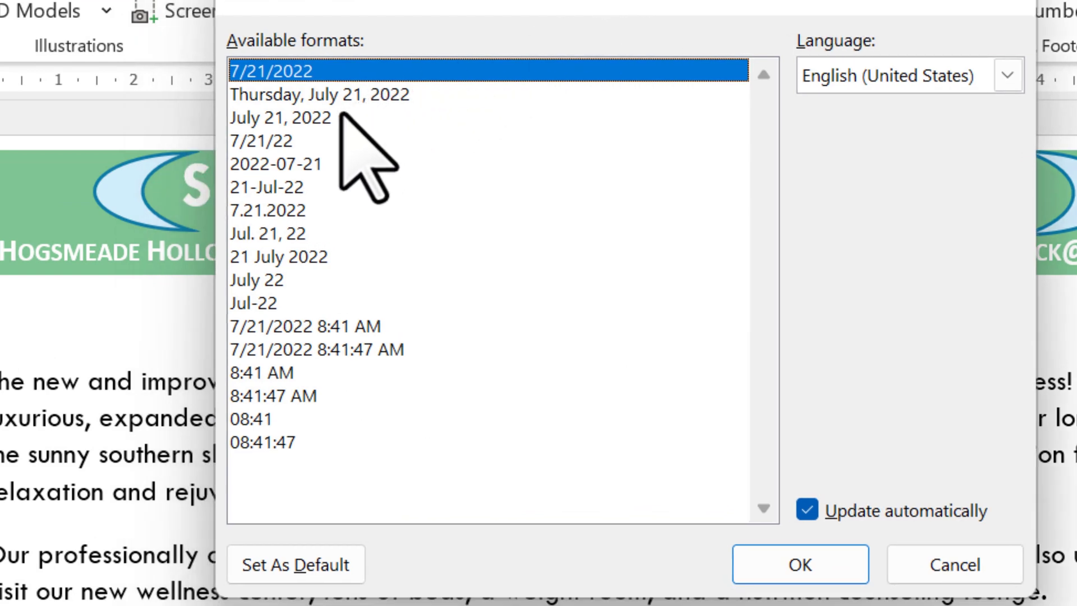
{"action": "left_click", "coordinate": [323, 124]}
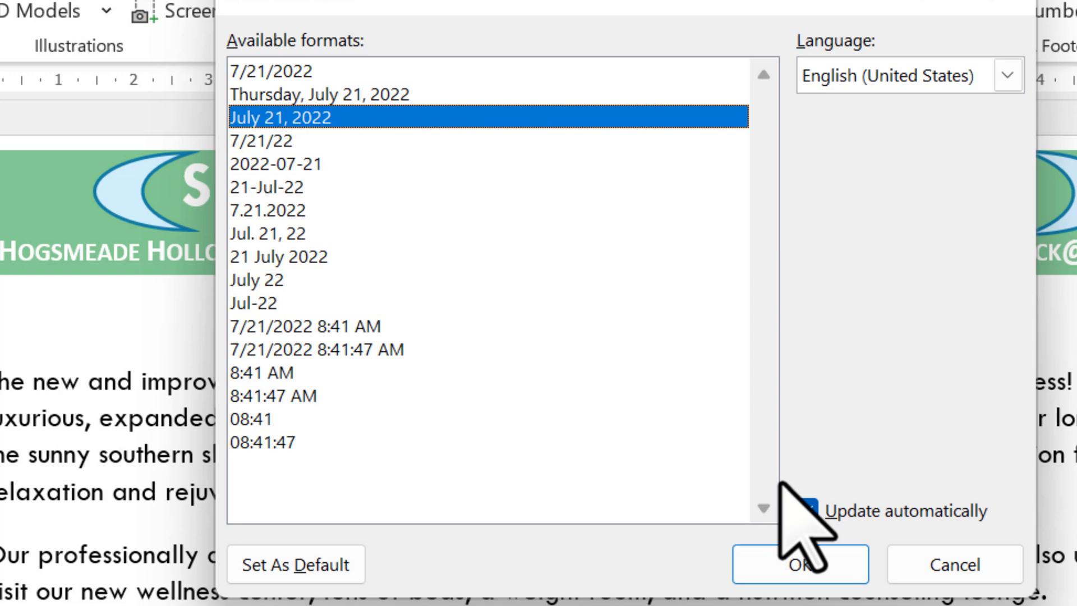
{"action": "left_click", "coordinate": [811, 508]}
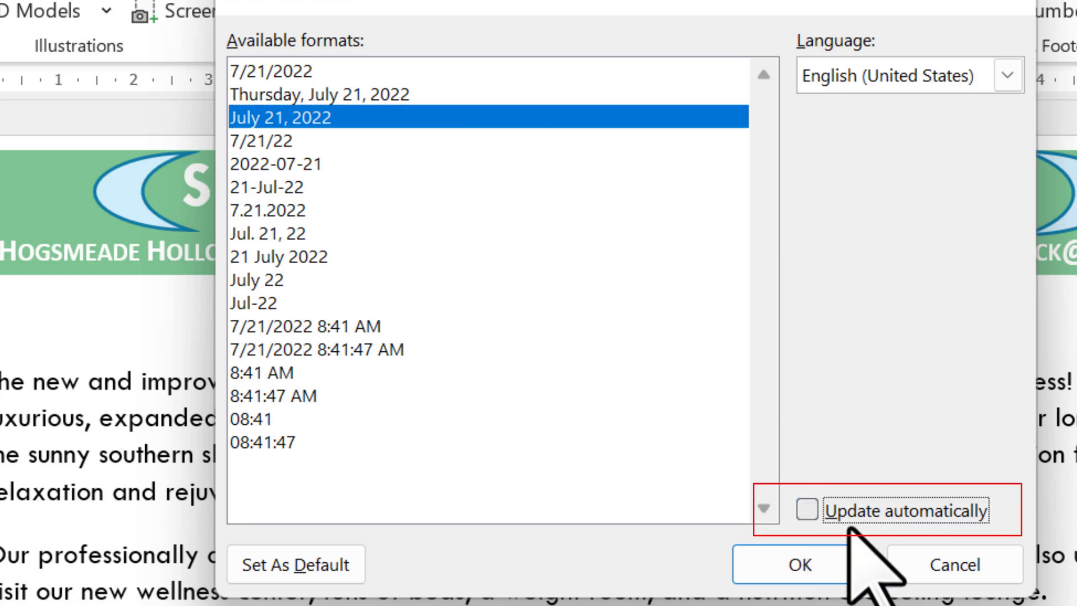
{"action": "left_click", "coordinate": [806, 516]}
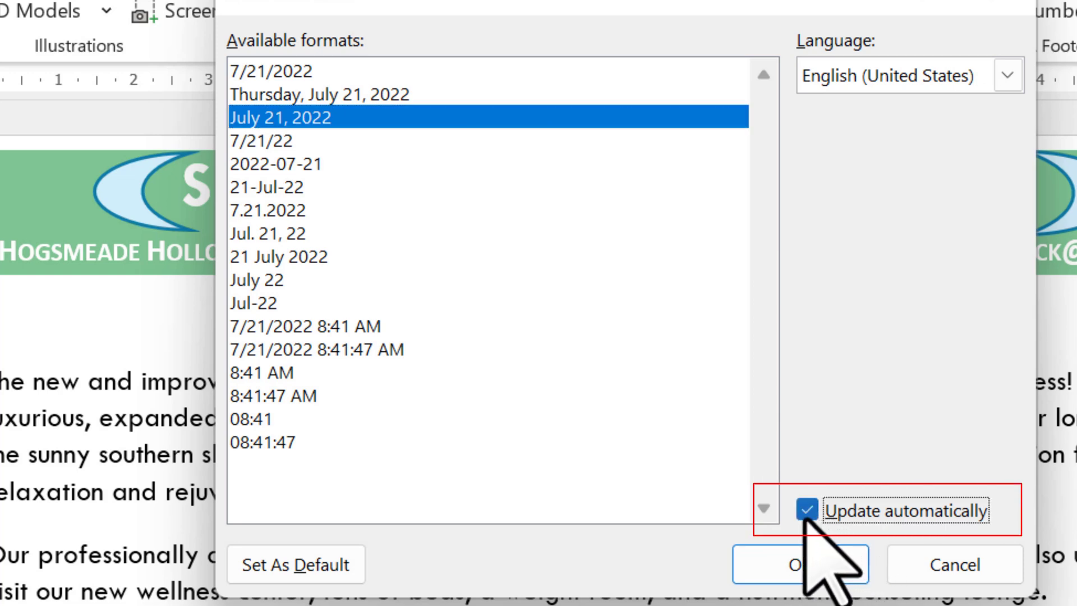
{"action": "left_click", "coordinate": [814, 572]}
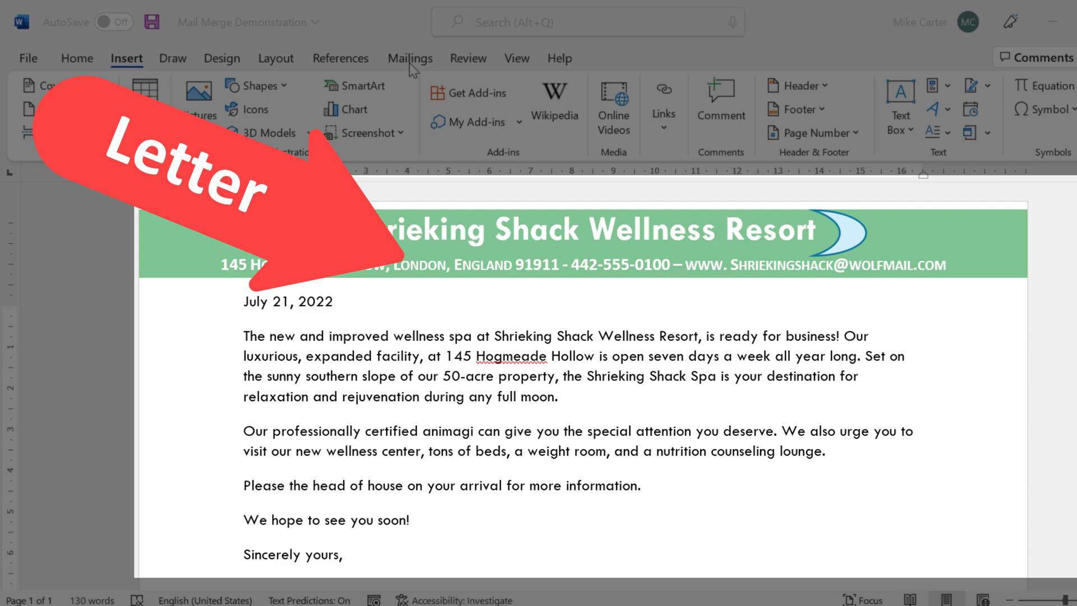
Step: Choose Letters as the mail merge document type
{"action": "left_click", "coordinate": [411, 59]}
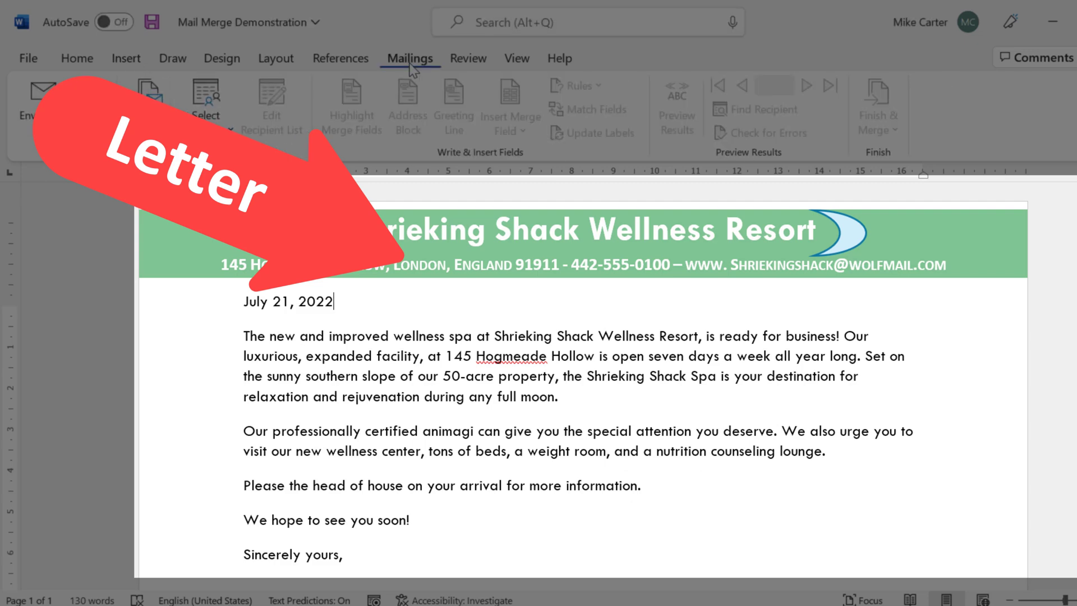
{"action": "left_click", "coordinate": [154, 133]}
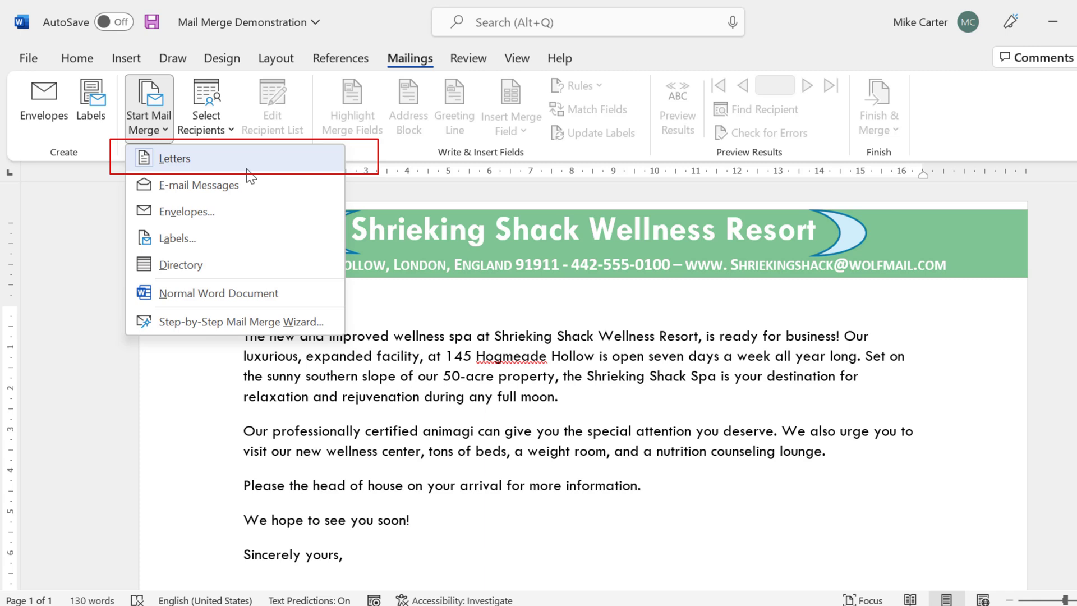
{"action": "left_click", "coordinate": [268, 168]}
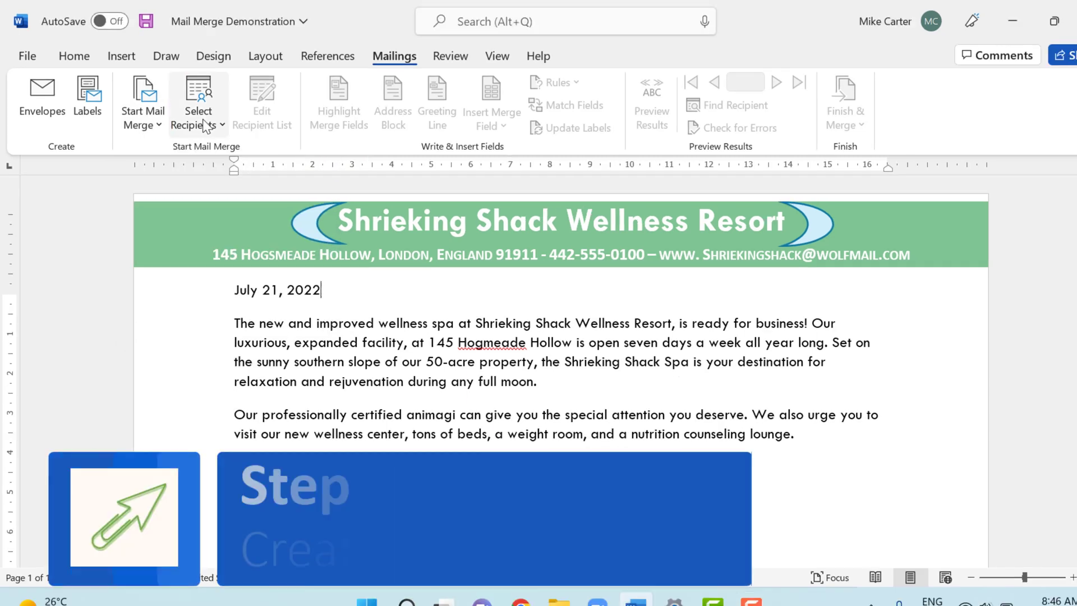
Step: Start a newly typed recipient list and move the New Address List dialog higher
{"action": "left_click", "coordinate": [216, 130]}
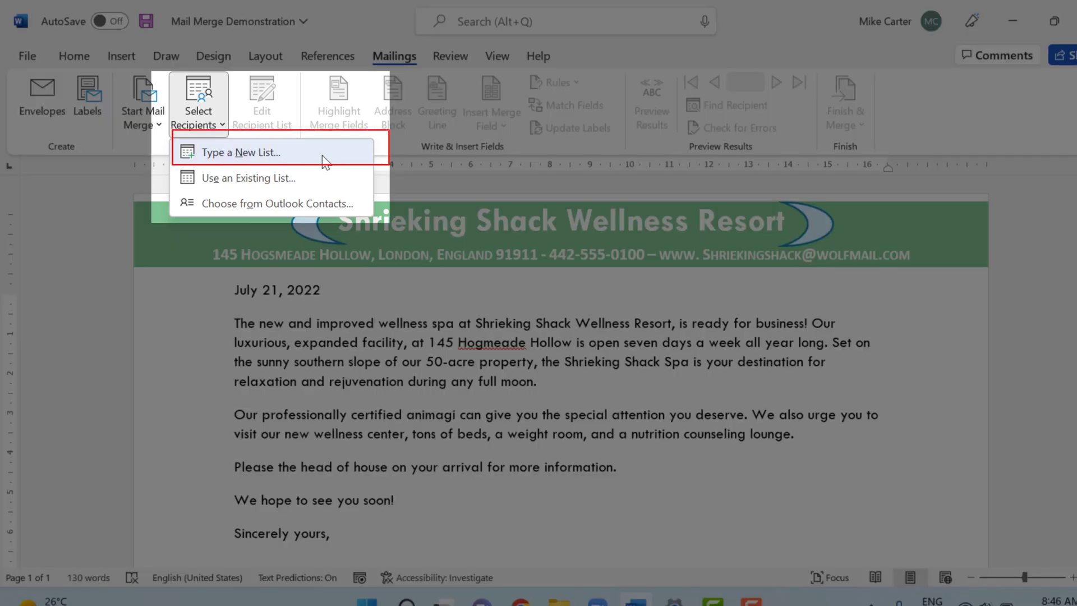
{"action": "left_click", "coordinate": [324, 160]}
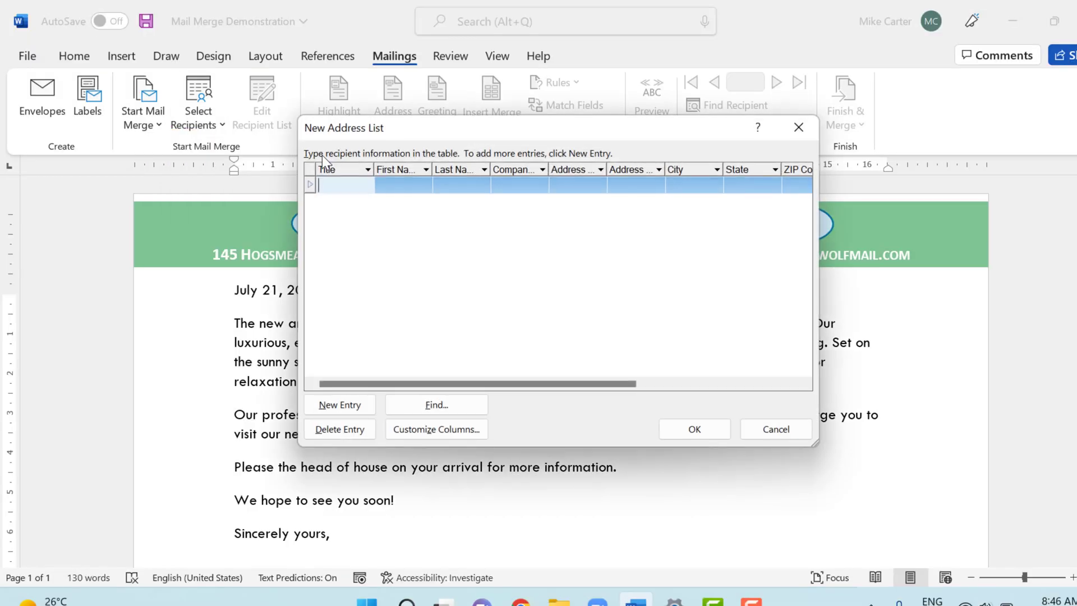
{"action": "left_click_drag", "start_coordinate": [553, 133], "coordinate": [541, 93]}
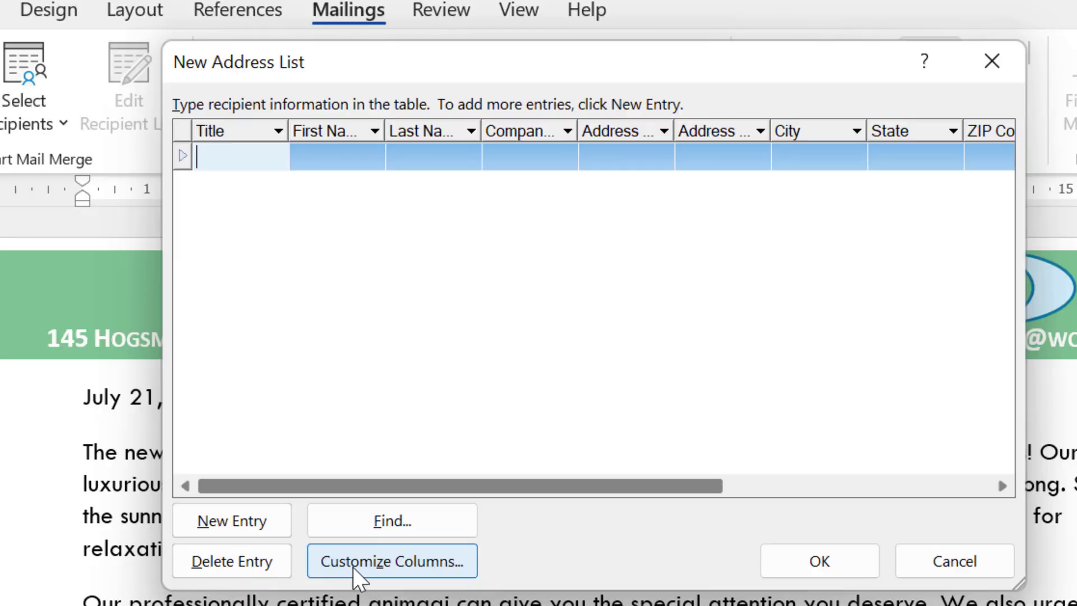
Step: Delete the Company Name, Work Phone and Country or Region columns via Customize Columns
{"action": "left_click", "coordinate": [354, 568]}
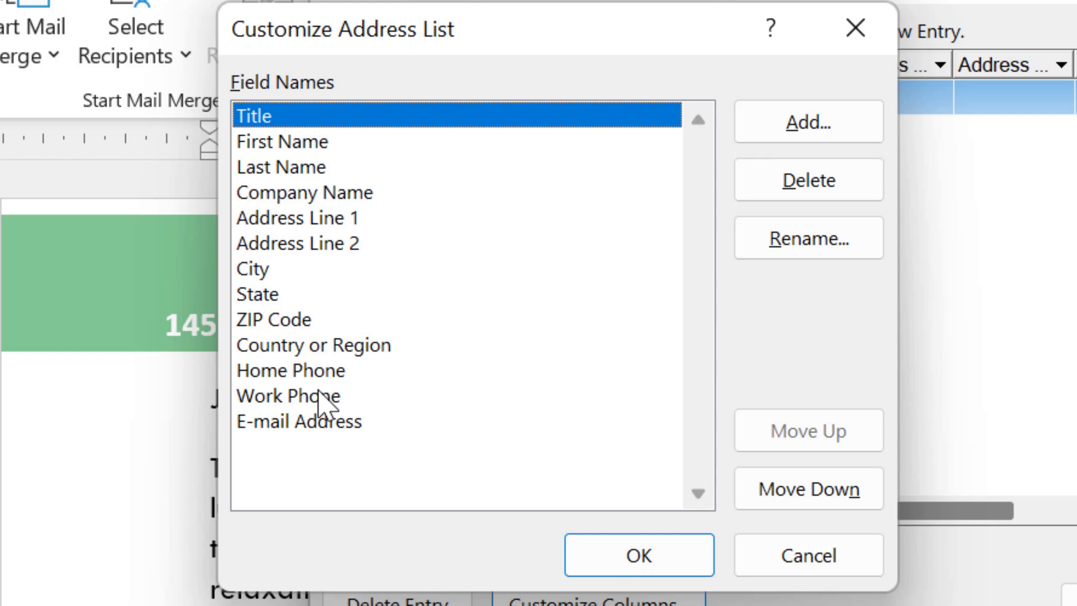
{"action": "left_click", "coordinate": [340, 195]}
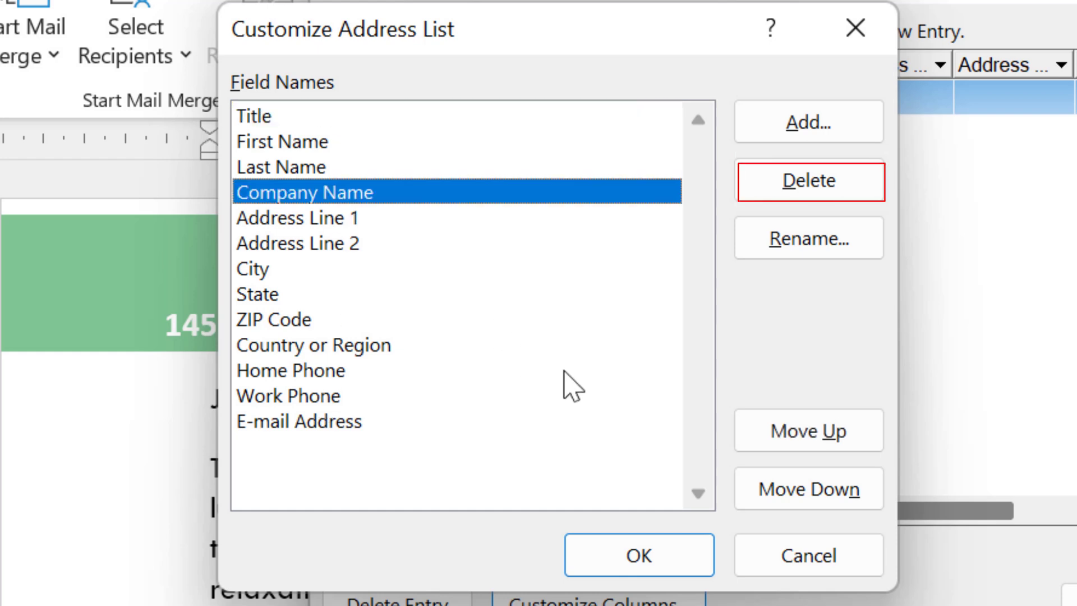
{"action": "left_click", "coordinate": [789, 182]}
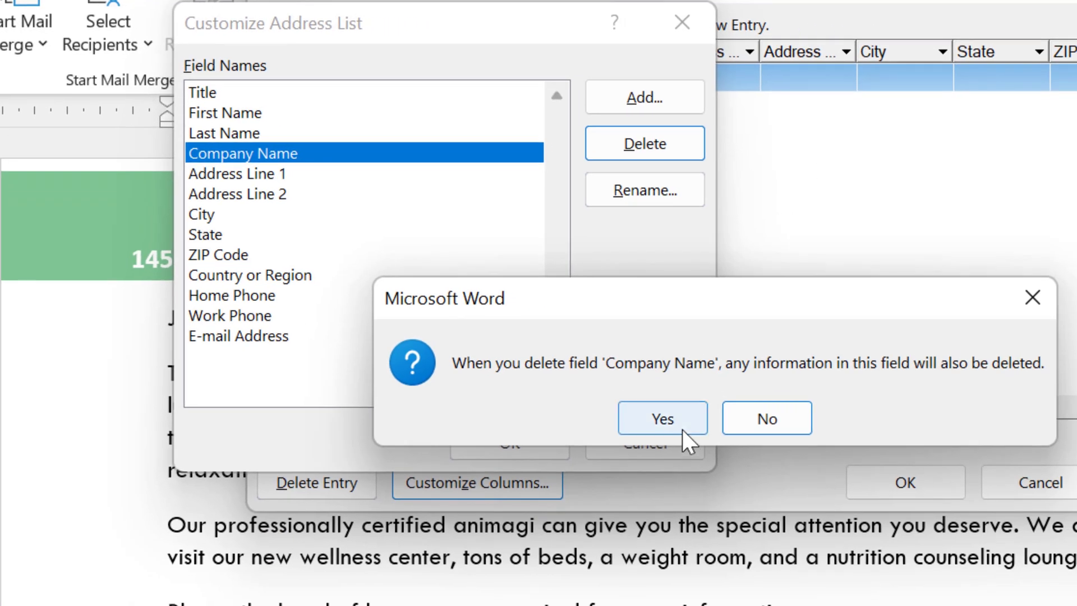
{"action": "left_click", "coordinate": [663, 419]}
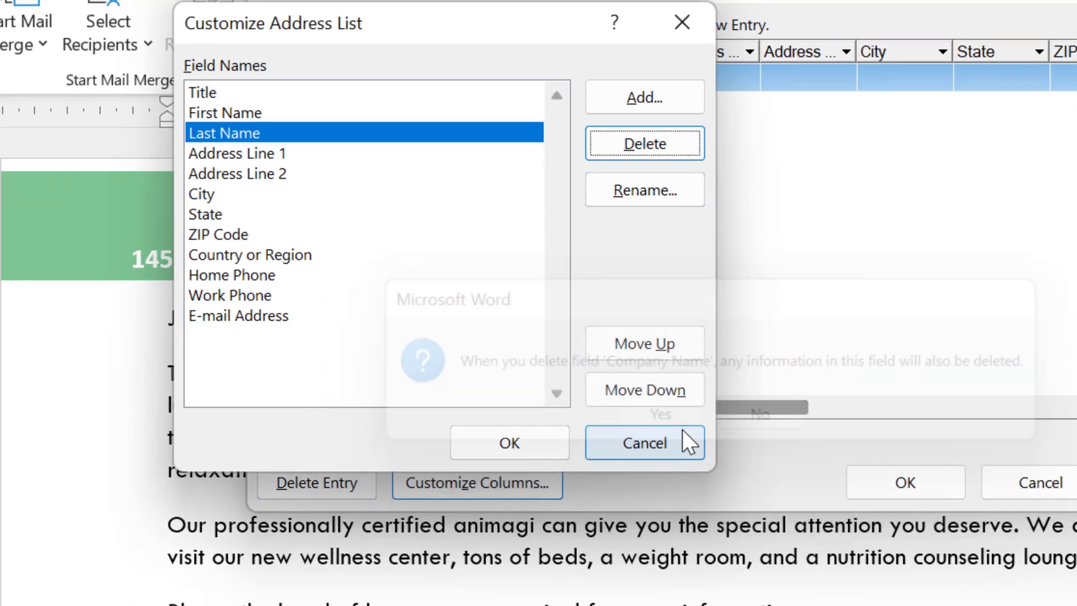
{"action": "left_click", "coordinate": [257, 296]}
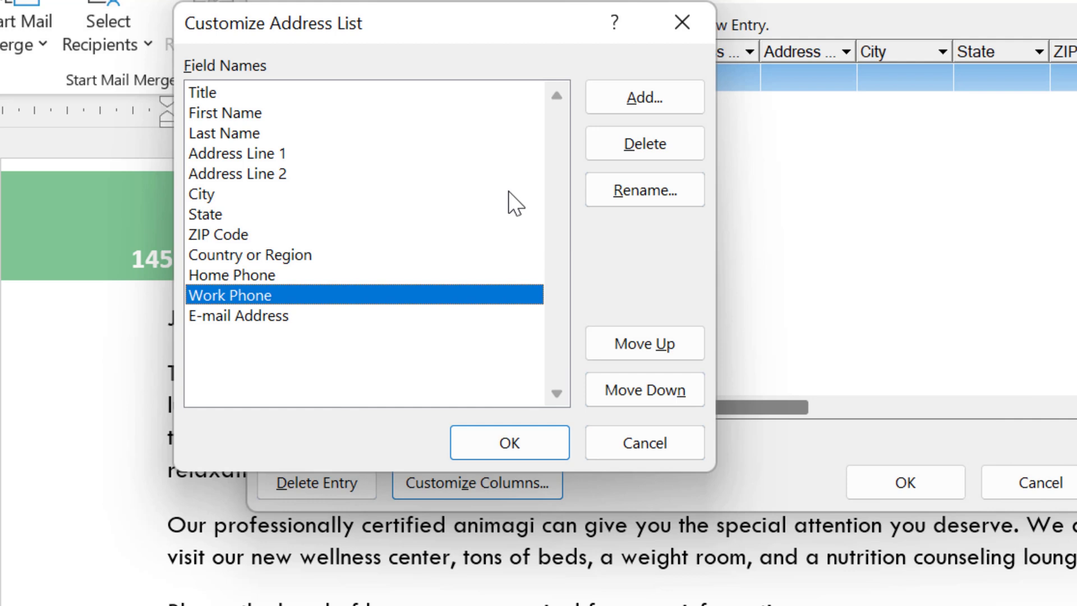
{"action": "left_click", "coordinate": [629, 155]}
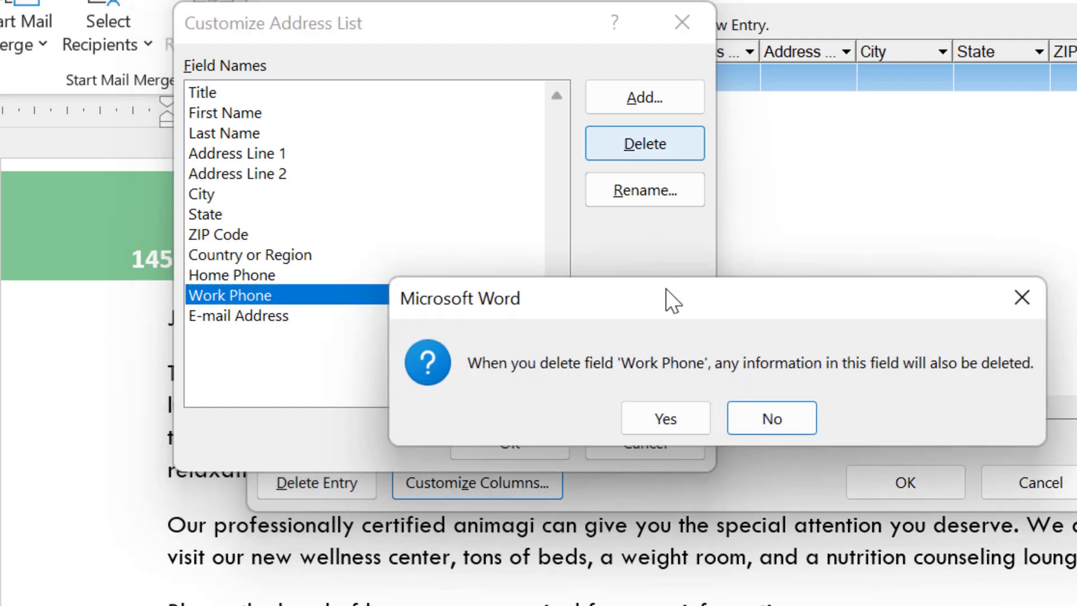
{"action": "left_click", "coordinate": [663, 427]}
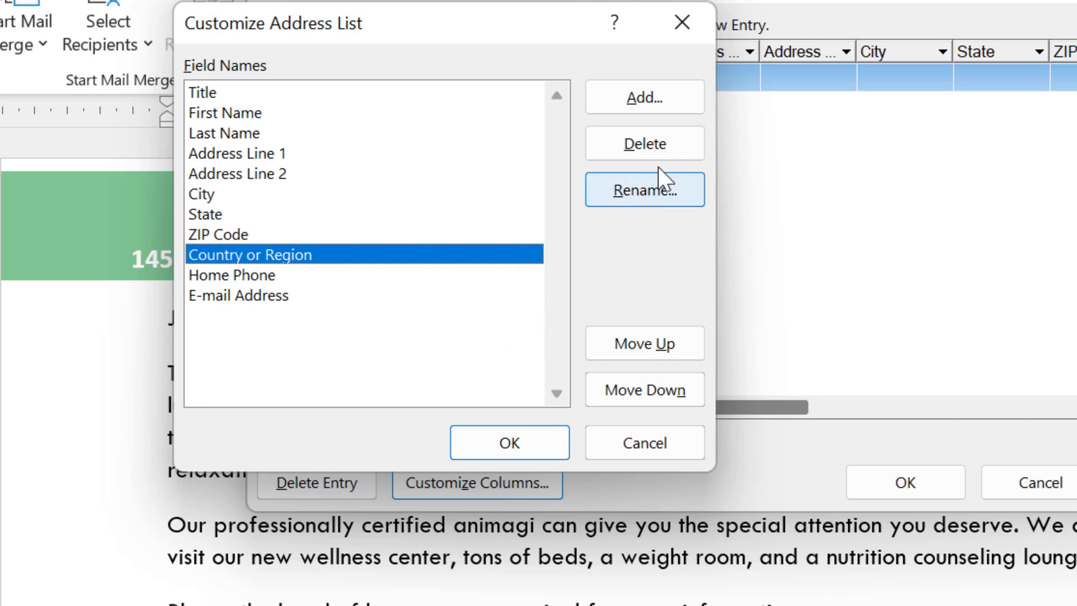
{"action": "left_click", "coordinate": [670, 143]}
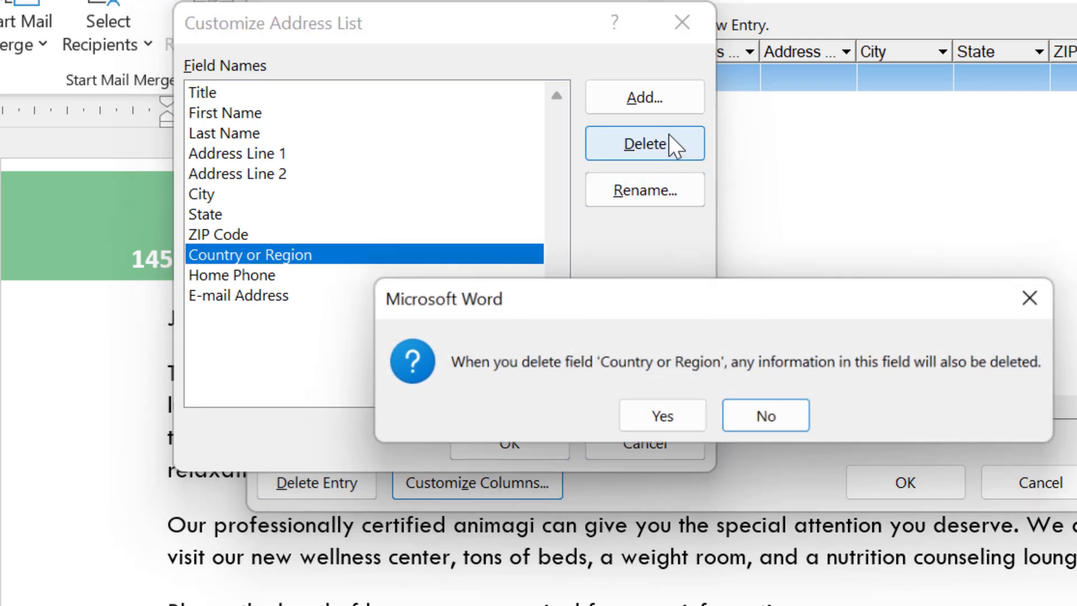
{"action": "left_click", "coordinate": [677, 425]}
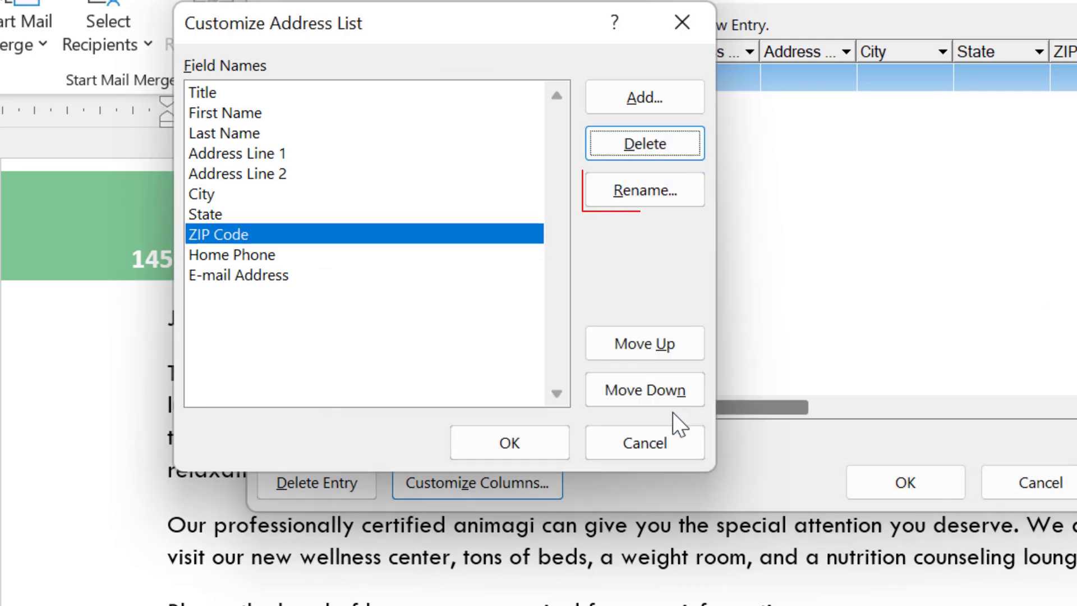
Step: Rename the Home Phone field to Phone
{"action": "left_click", "coordinate": [277, 257]}
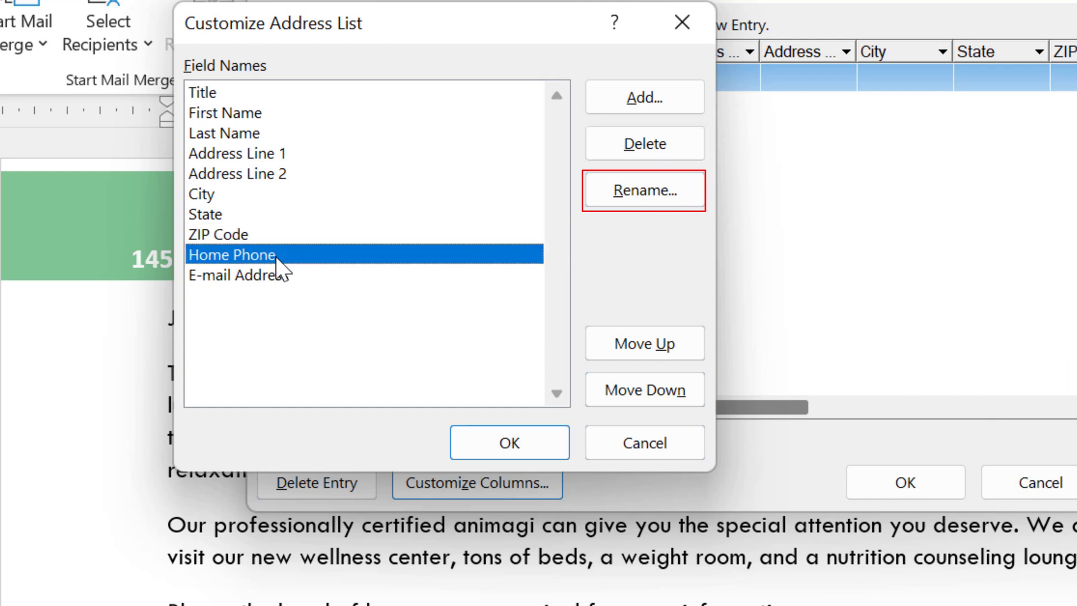
{"action": "left_click", "coordinate": [633, 191]}
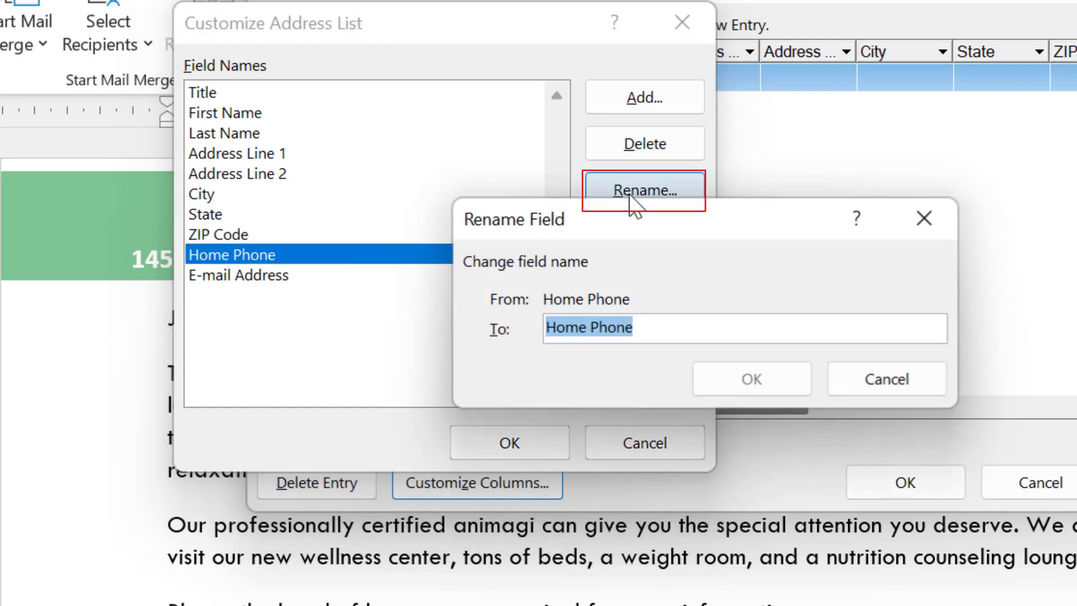
{"action": "key", "text": "BackSpace"}
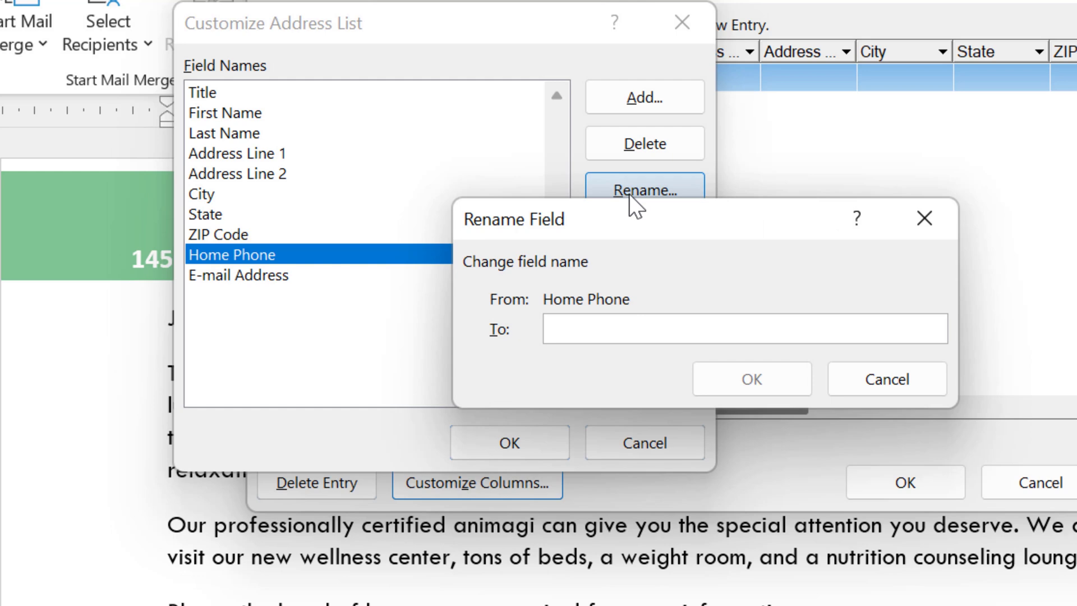
{"action": "type", "text": "Phone"}
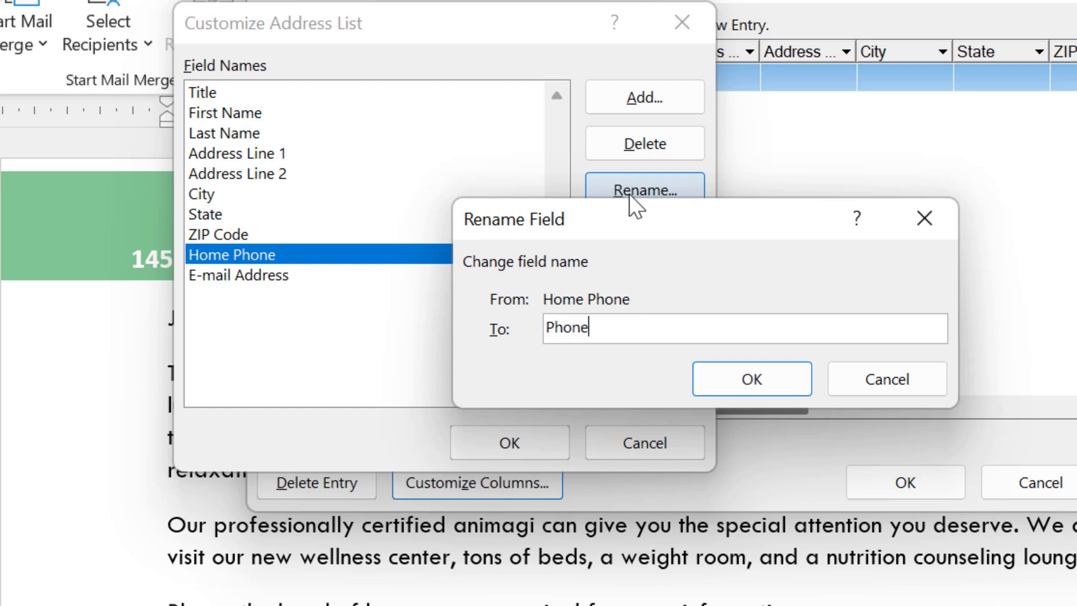
{"action": "left_click", "coordinate": [715, 383]}
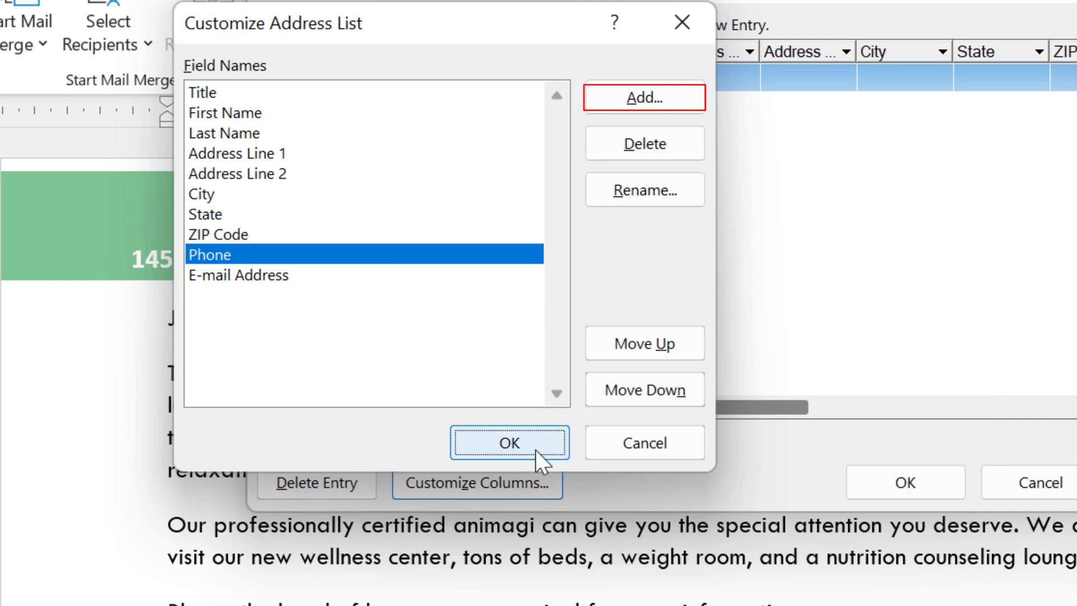
Step: Add Animagus and House fields after E-mail Address and apply the customized columns
{"action": "left_click", "coordinate": [624, 112]}
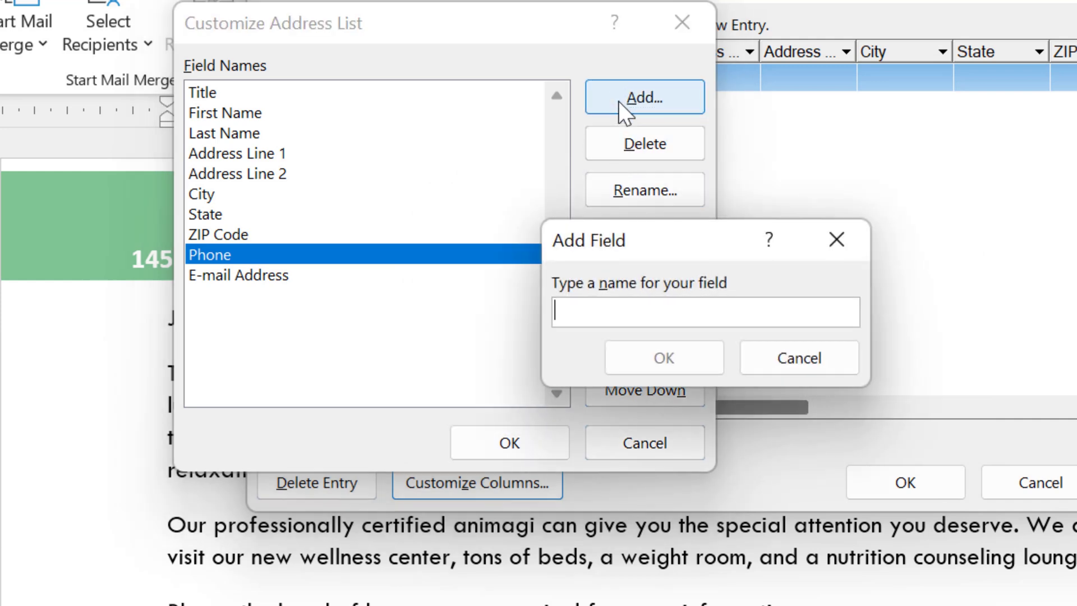
{"action": "type", "text": "A"}
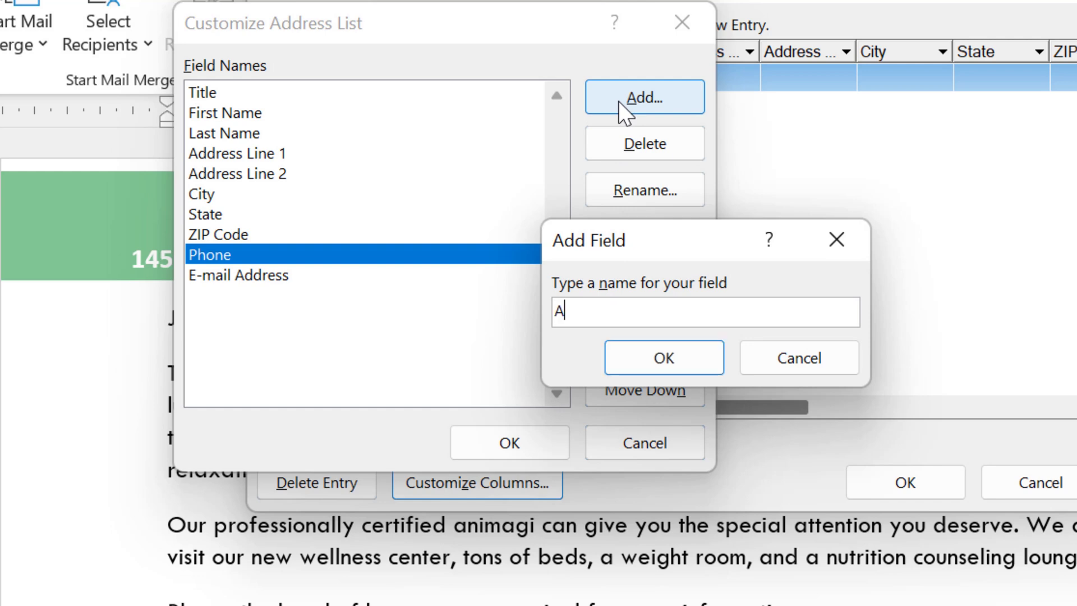
{"action": "type", "text": "nimagus"}
{"action": "key", "text": "Return"}
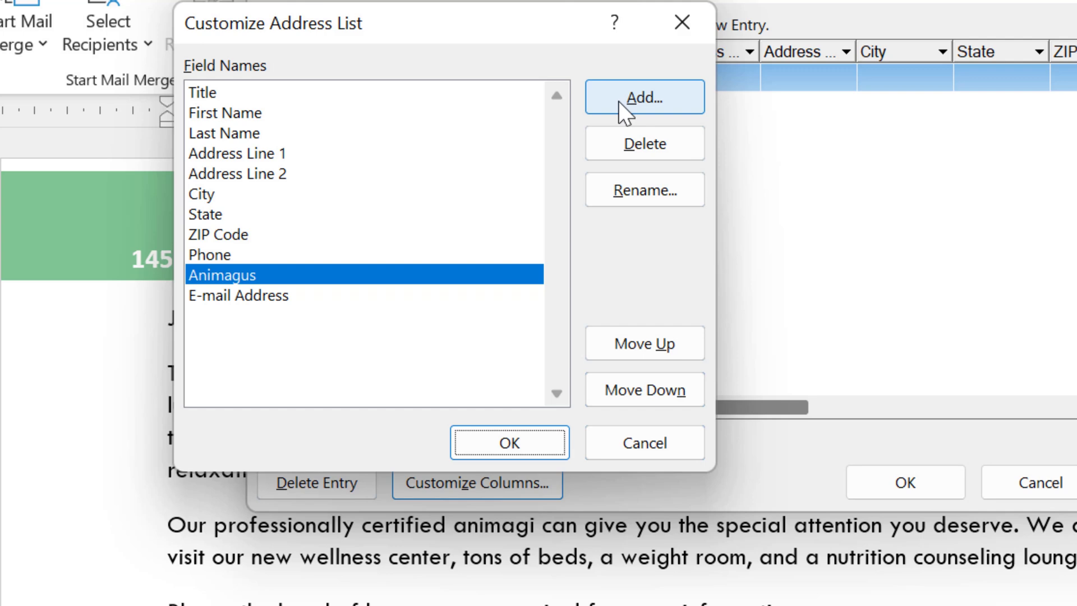
{"action": "left_click", "coordinate": [307, 272]}
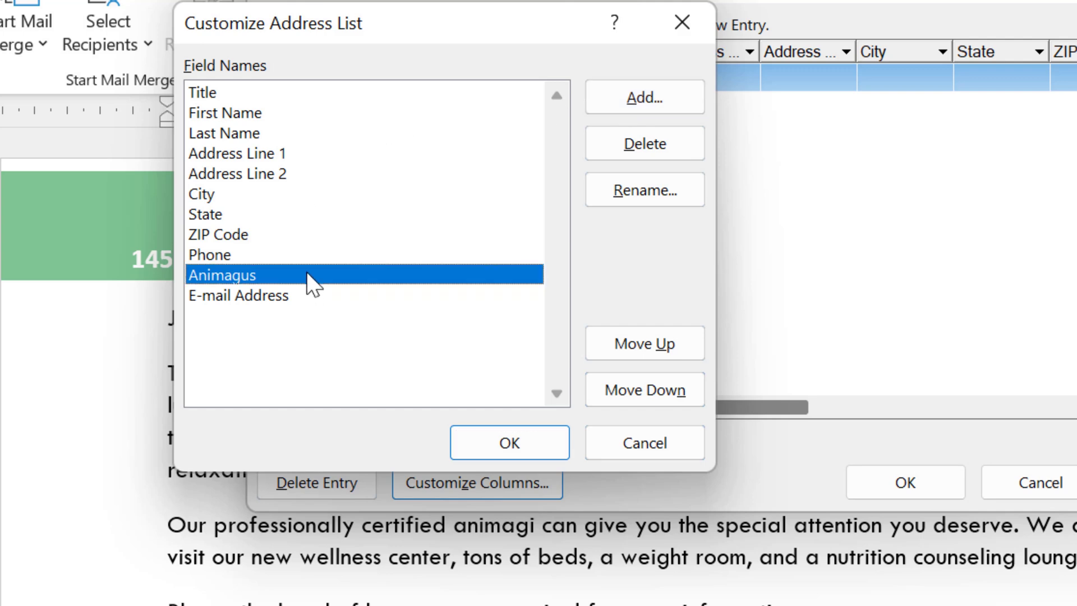
{"action": "left_click", "coordinate": [628, 389]}
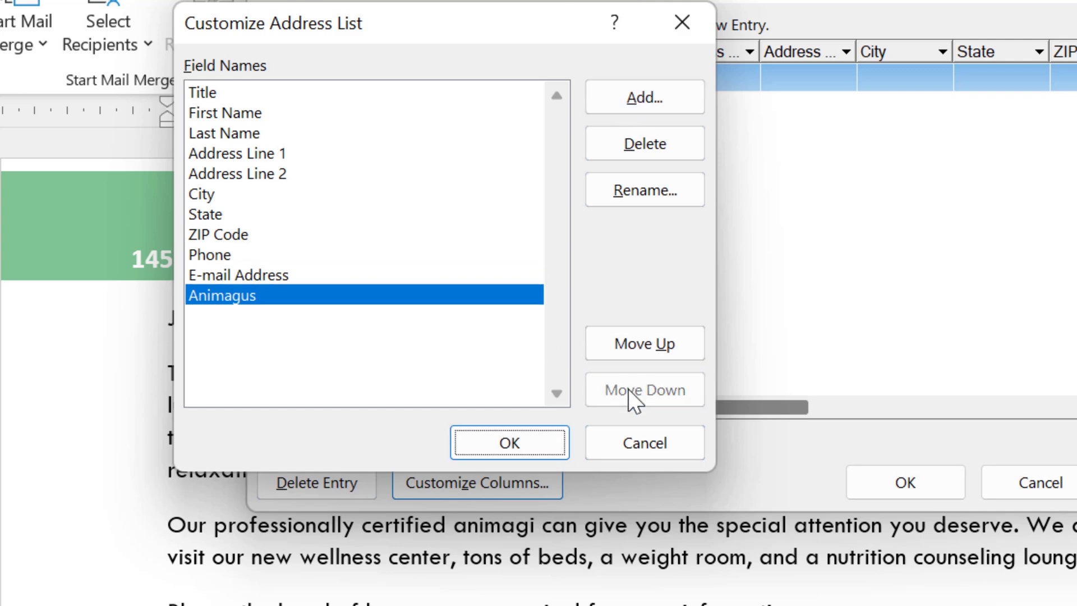
{"action": "left_click", "coordinate": [632, 89]}
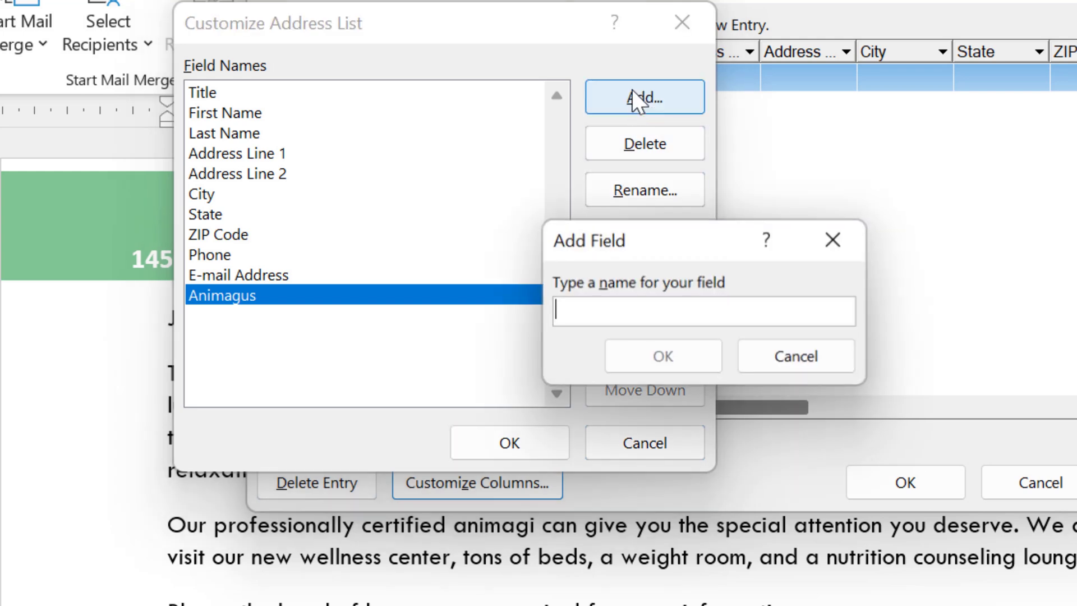
{"action": "type", "text": "House"}
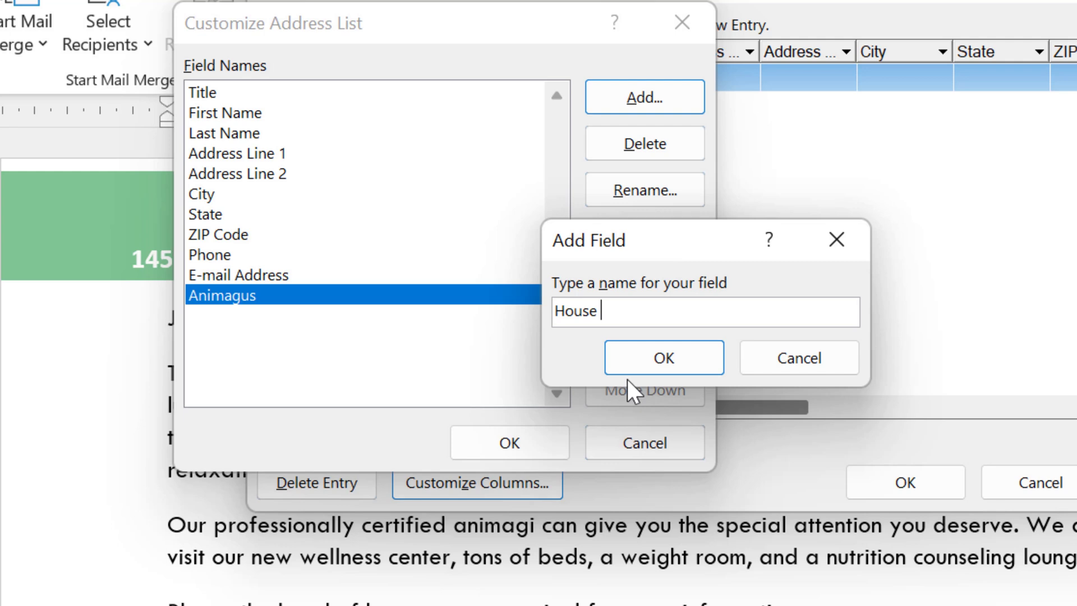
{"action": "left_click", "coordinate": [629, 352]}
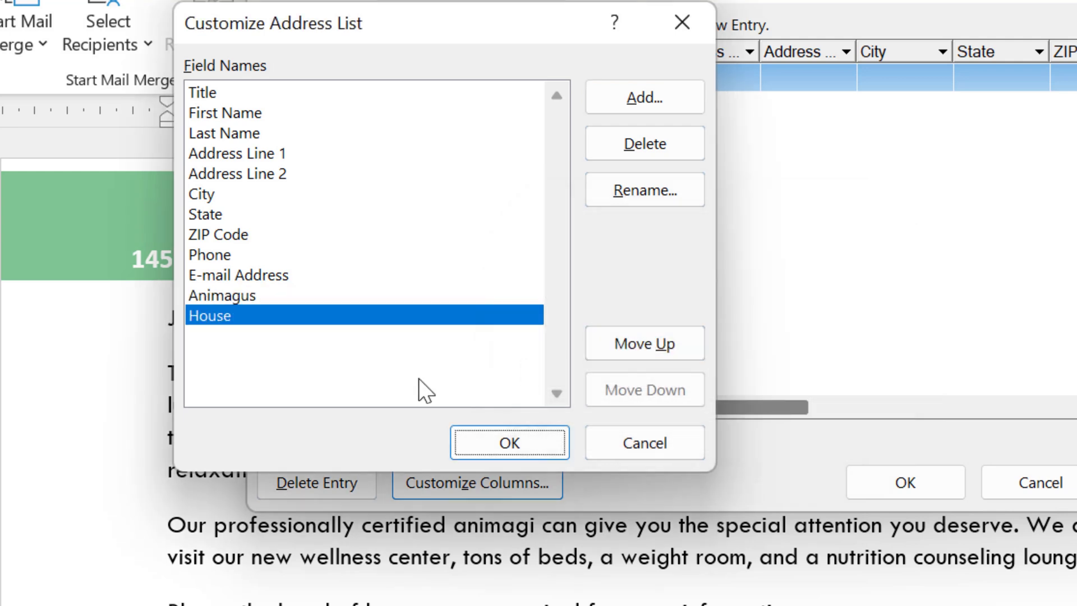
{"action": "left_click", "coordinate": [523, 441]}
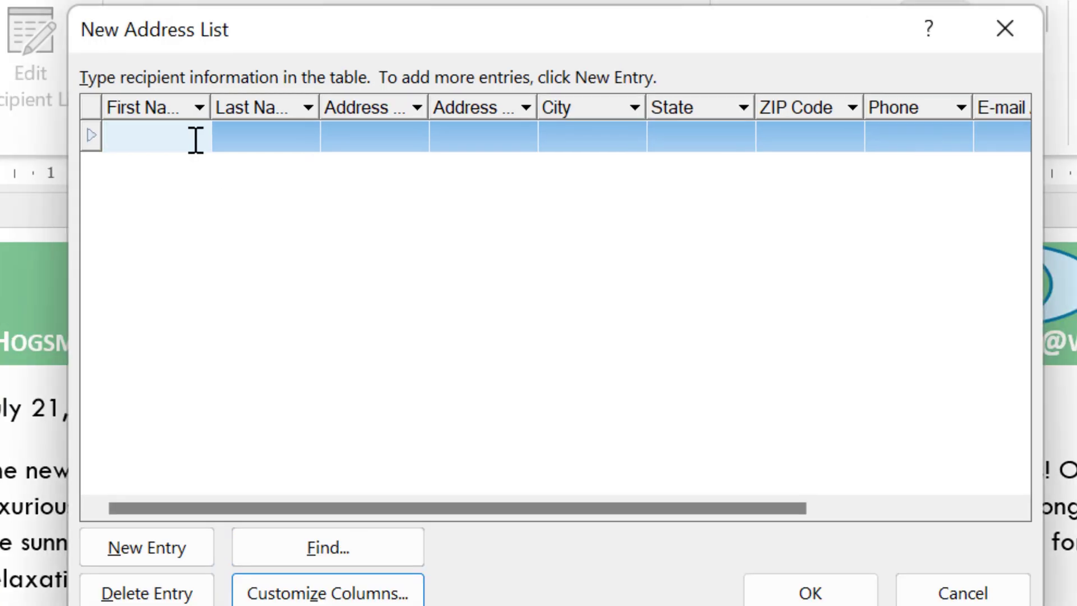
Step: Enter the first recipient's name, street address, city, state, ZIP code and phone number
{"action": "left_click", "coordinate": [215, 123]}
{"action": "type", "text": "Harry"}
{"action": "key", "text": "Tab"}
{"action": "type", "text": "Potter"}
{"action": "key", "text": "Tab"}
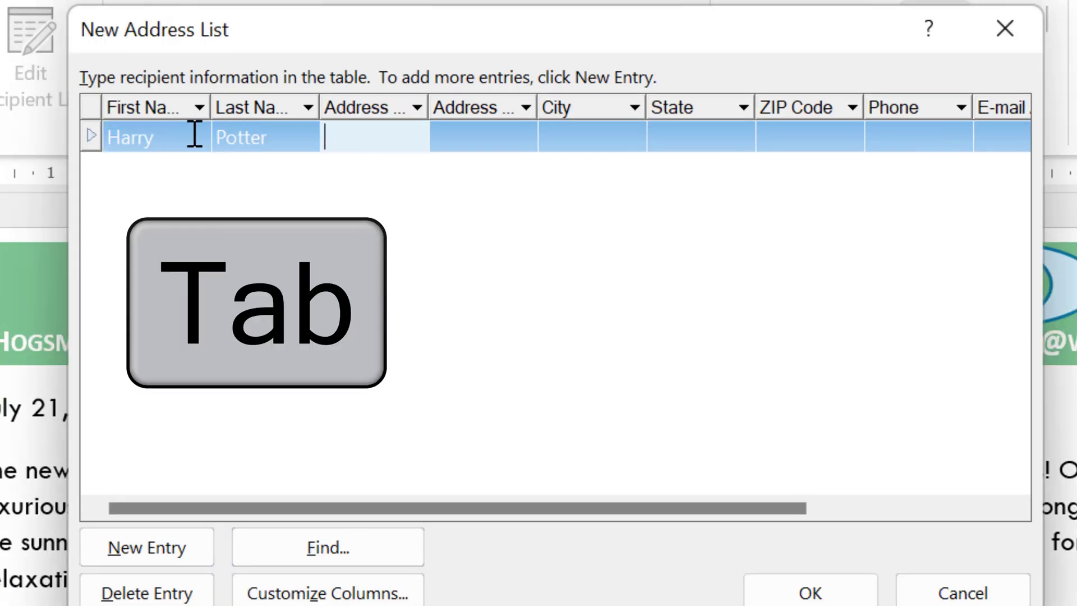
{"action": "type", "text": "4 Privet Drive"}
{"action": "key", "text": "Tab"}
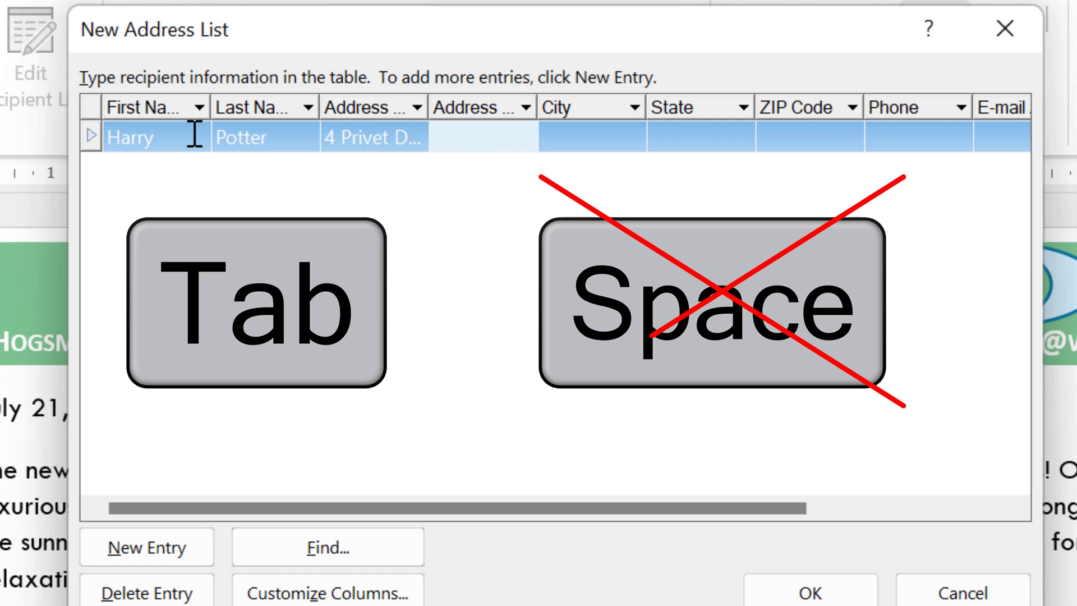
{"action": "key", "text": "Tab"}
{"action": "type", "text": "Little Whinging"}
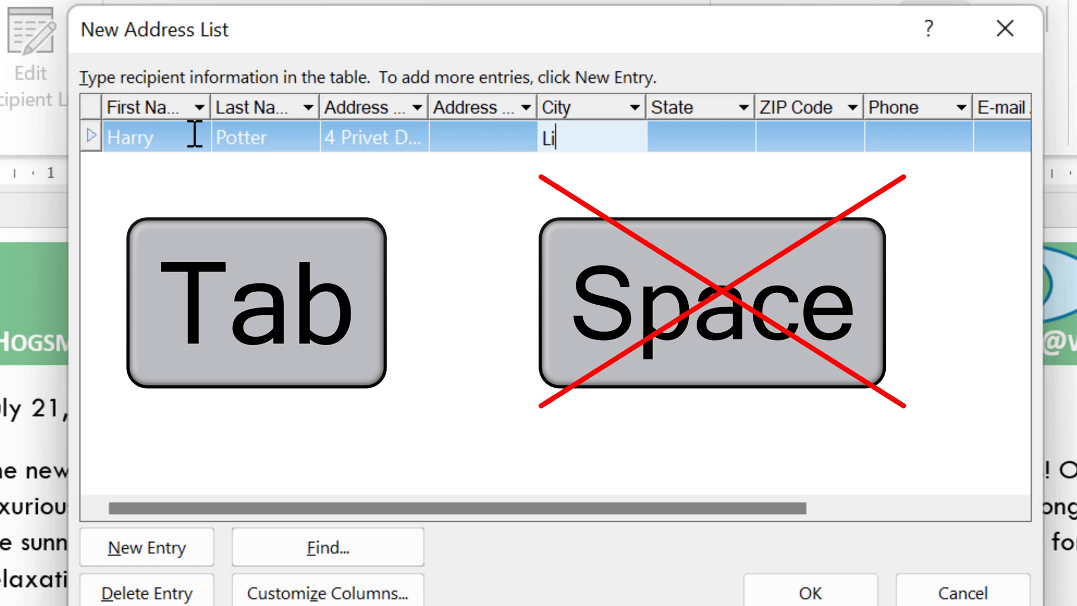
{"action": "key", "text": "Tab"}
{"action": "type", "text": "Surrey"}
{"action": "key", "text": "Tab"}
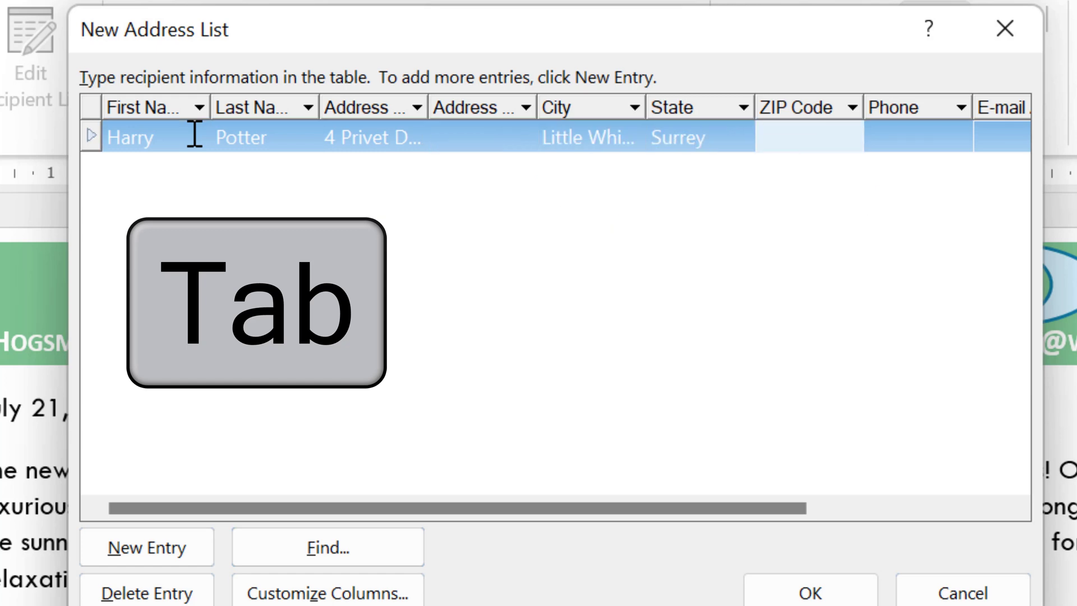
{"action": "type", "text": "71777"}
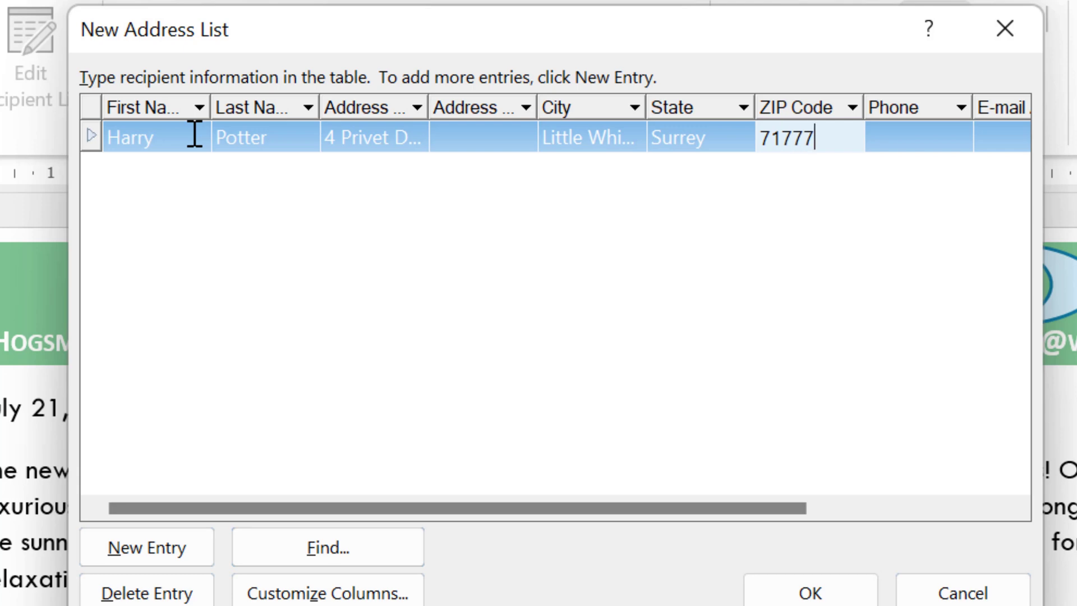
{"action": "key", "text": "Tab"}
{"action": "type", "text": "760"}
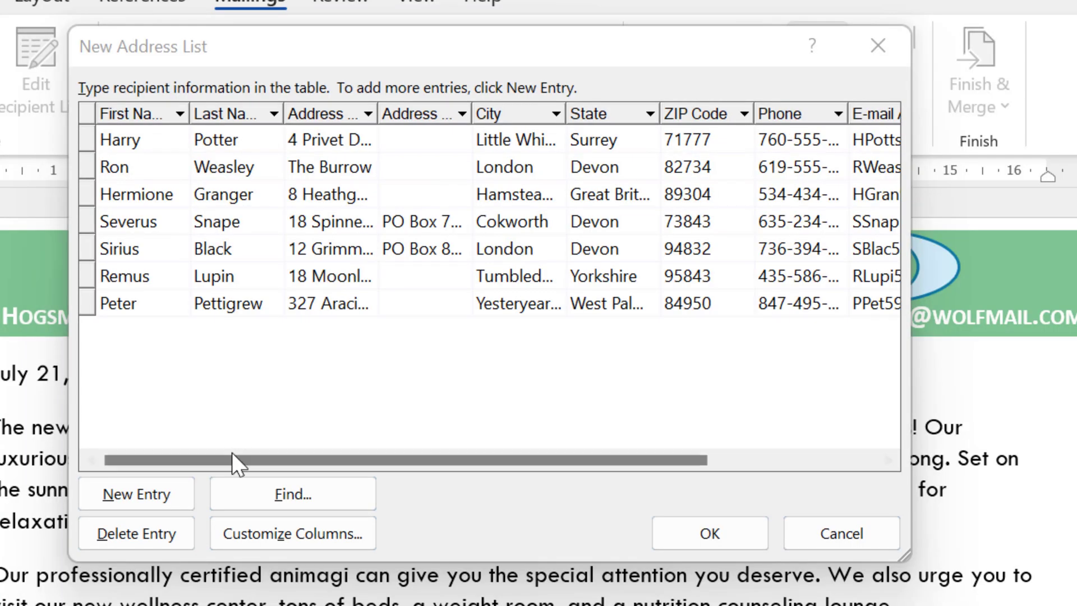
{"action": "left_click_drag", "start_coordinate": [231, 452], "coordinate": [201, 461]}
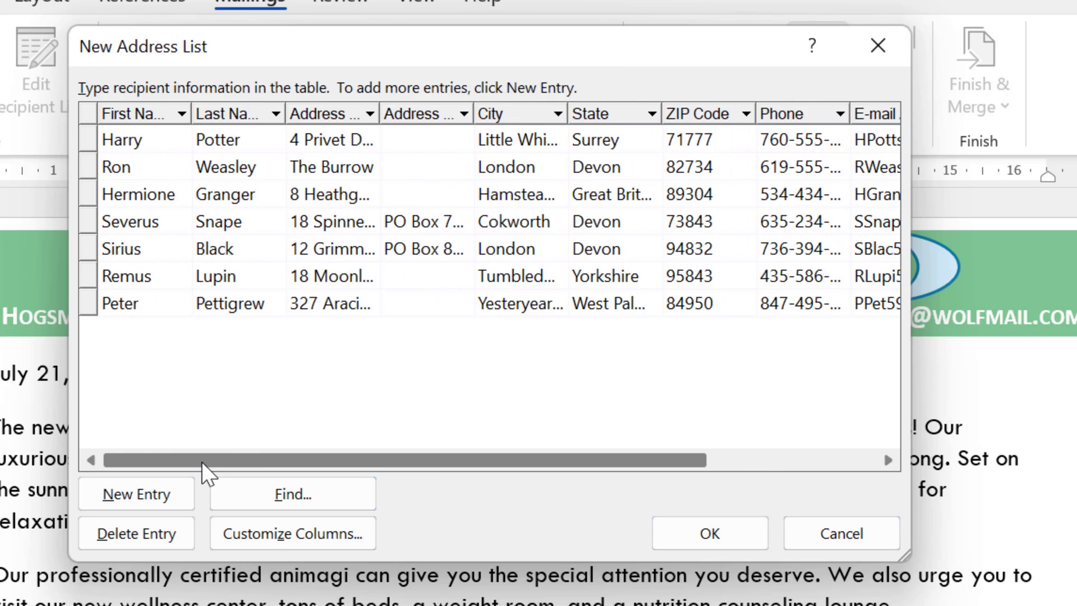
Step: Save the recipient list as Wizard Inventory
{"action": "left_click", "coordinate": [718, 536]}
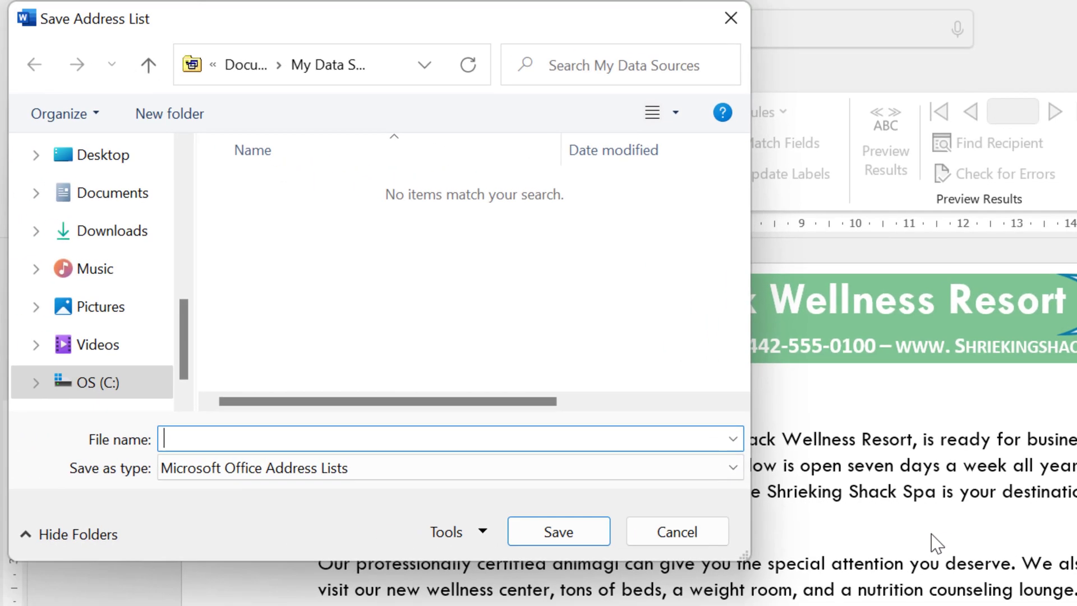
{"action": "type", "text": "Wizard Inventory"}
{"action": "left_click", "coordinate": [544, 535]}
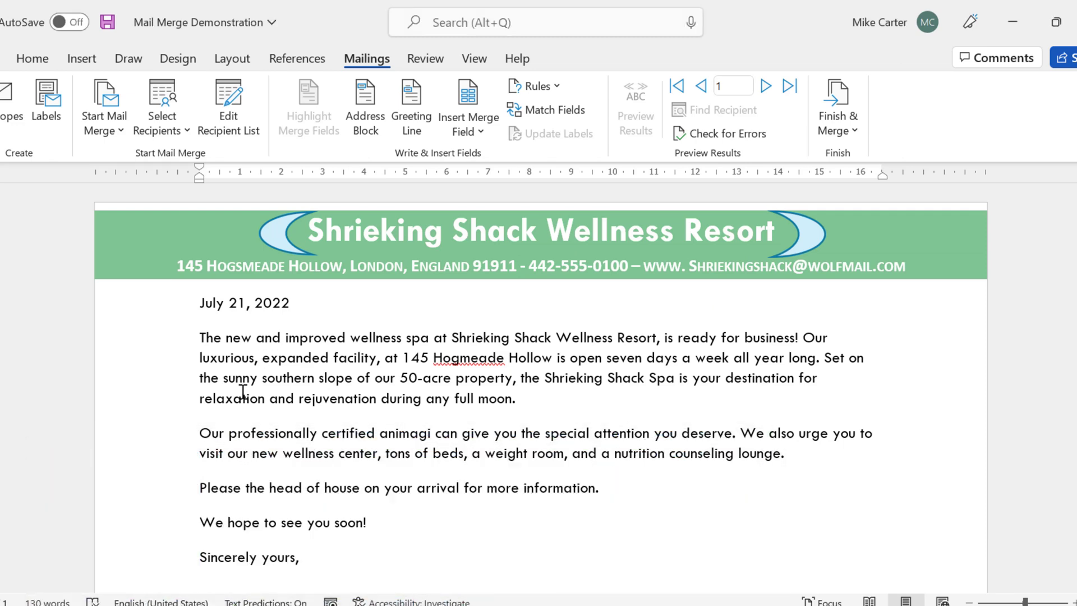
Step: Add two blank lines after the date and insert the First_Name and Last_Name fields
{"action": "key", "text": "Return"}
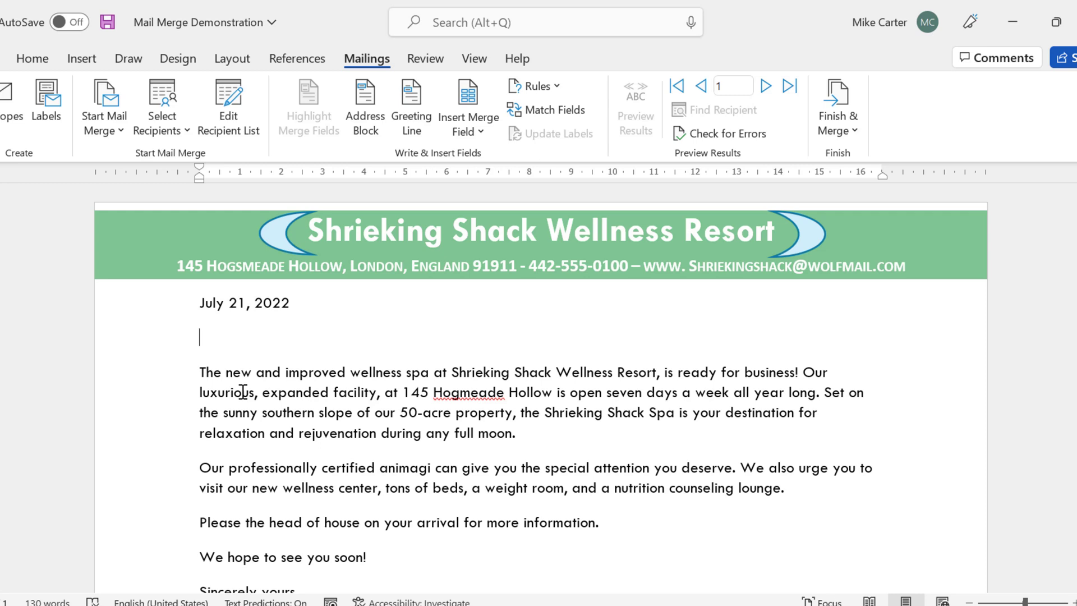
{"action": "key", "text": "Return"}
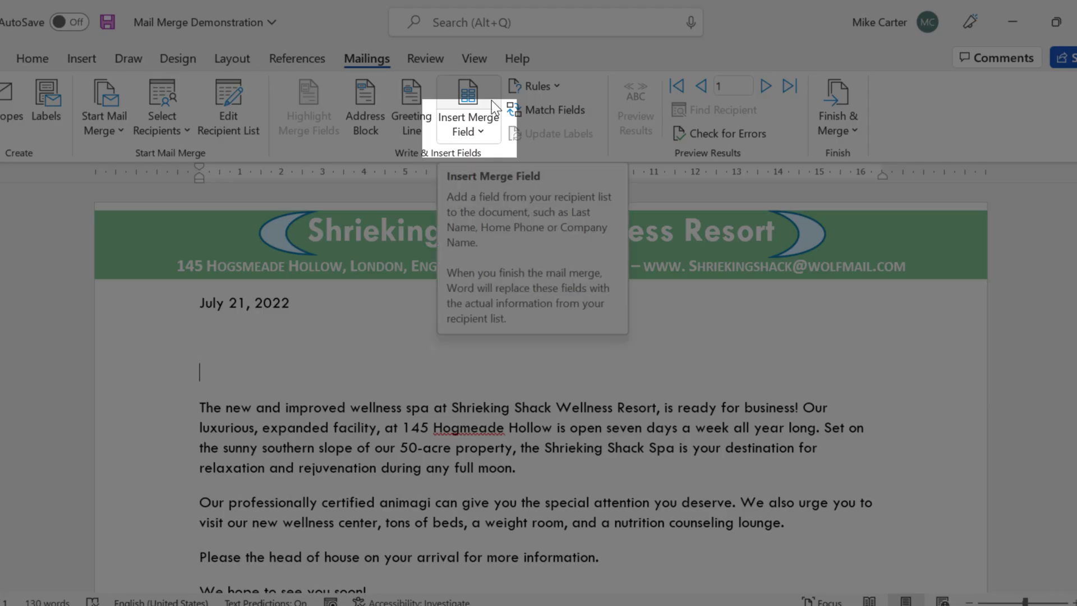
{"action": "left_click", "coordinate": [481, 130]}
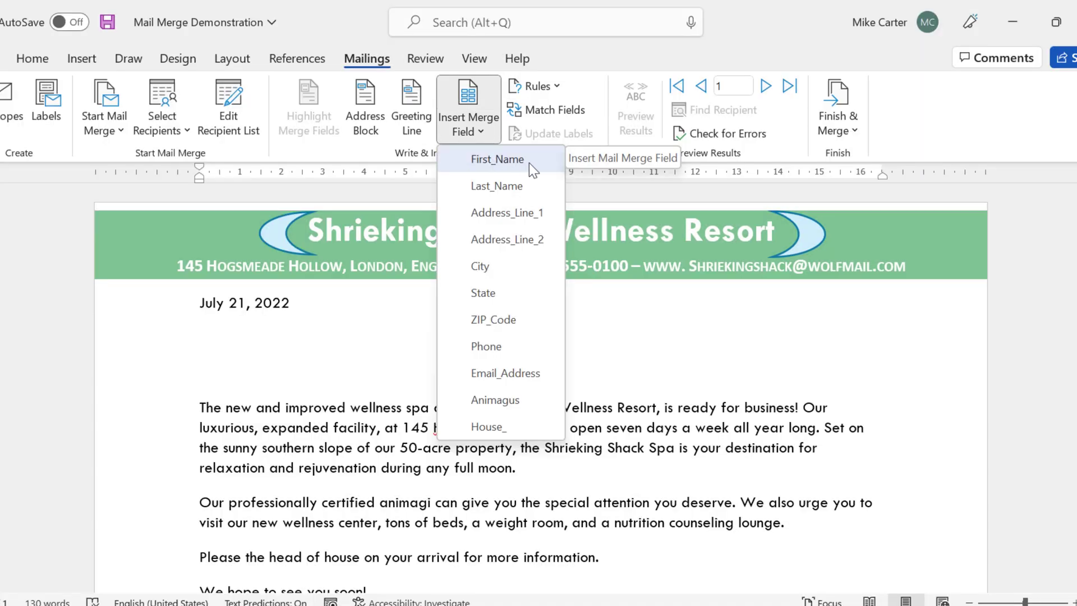
{"action": "left_click", "coordinate": [530, 163]}
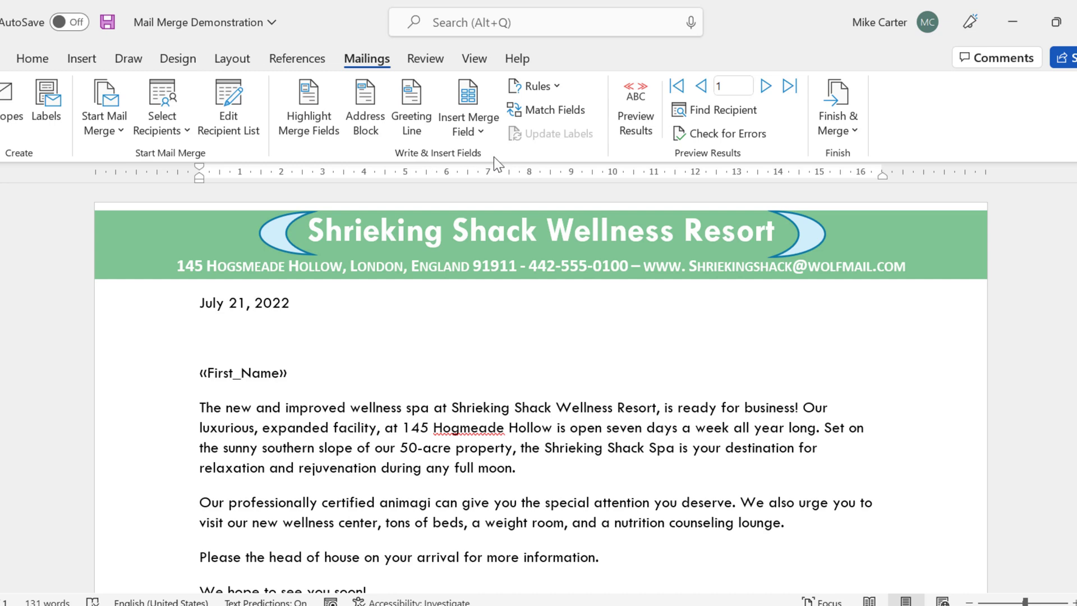
{"action": "left_click", "coordinate": [479, 126]}
{"action": "left_click", "coordinate": [486, 189]}
Step: Add Address_Line_1 on a new line, then City, a comma, State and ZIP_Code below
{"action": "key", "text": "Return"}
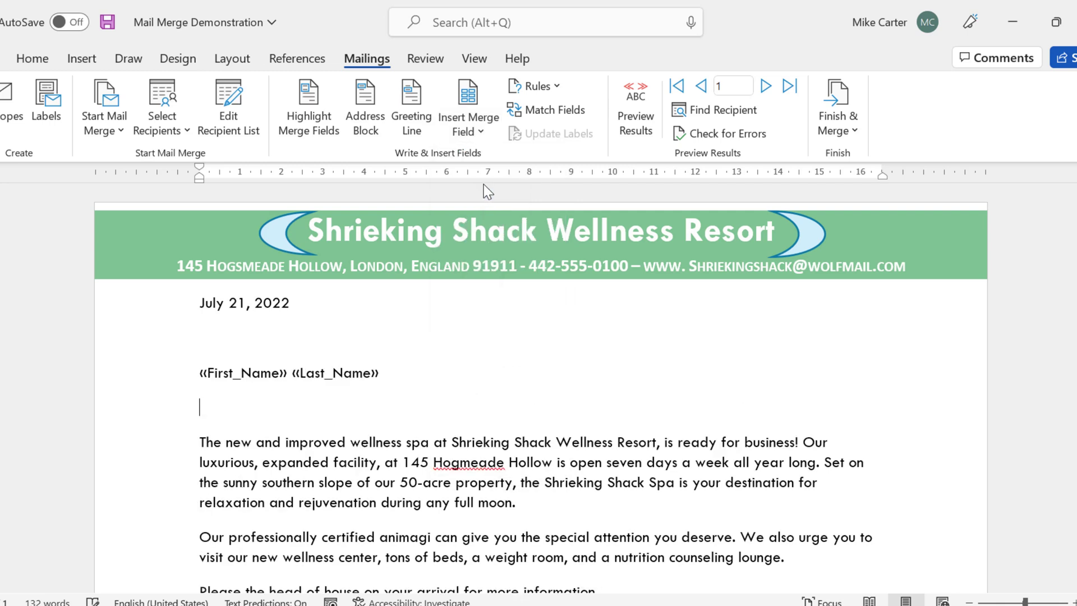
{"action": "left_click", "coordinate": [480, 133]}
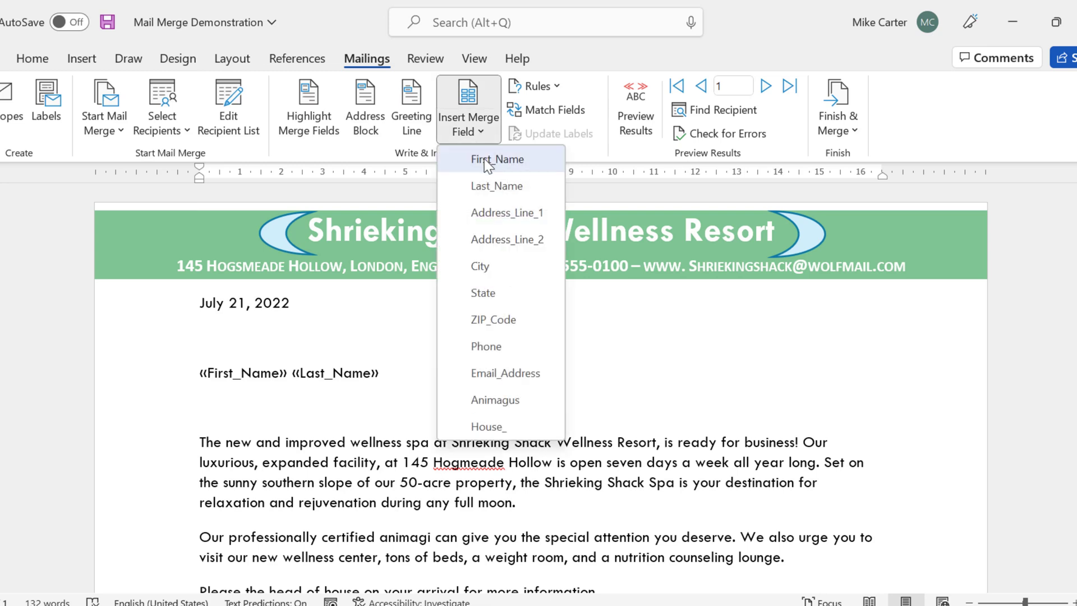
{"action": "left_click", "coordinate": [502, 210]}
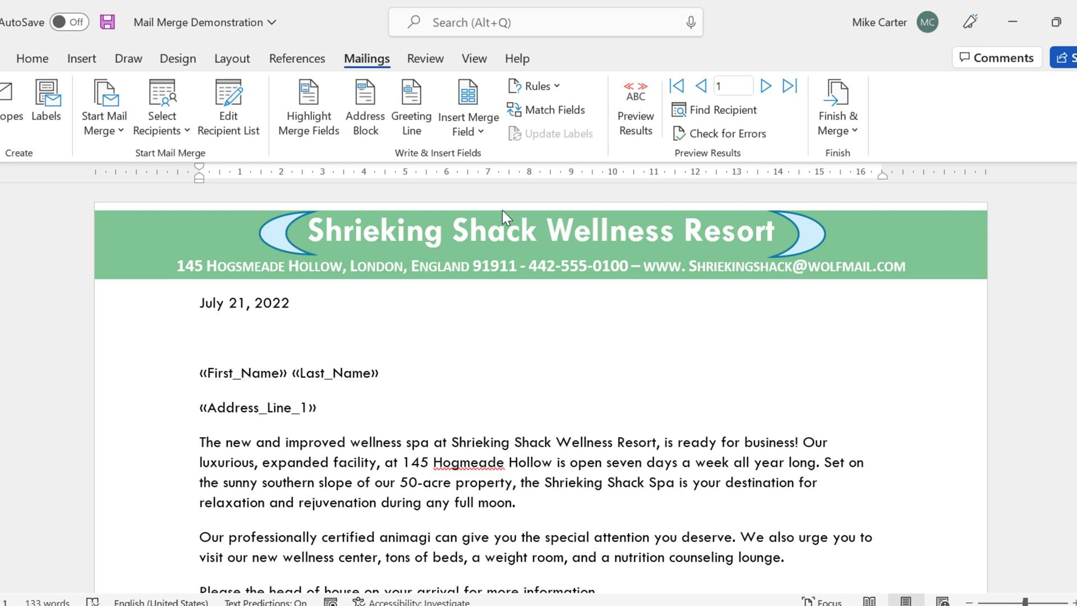
{"action": "key", "text": "Return"}
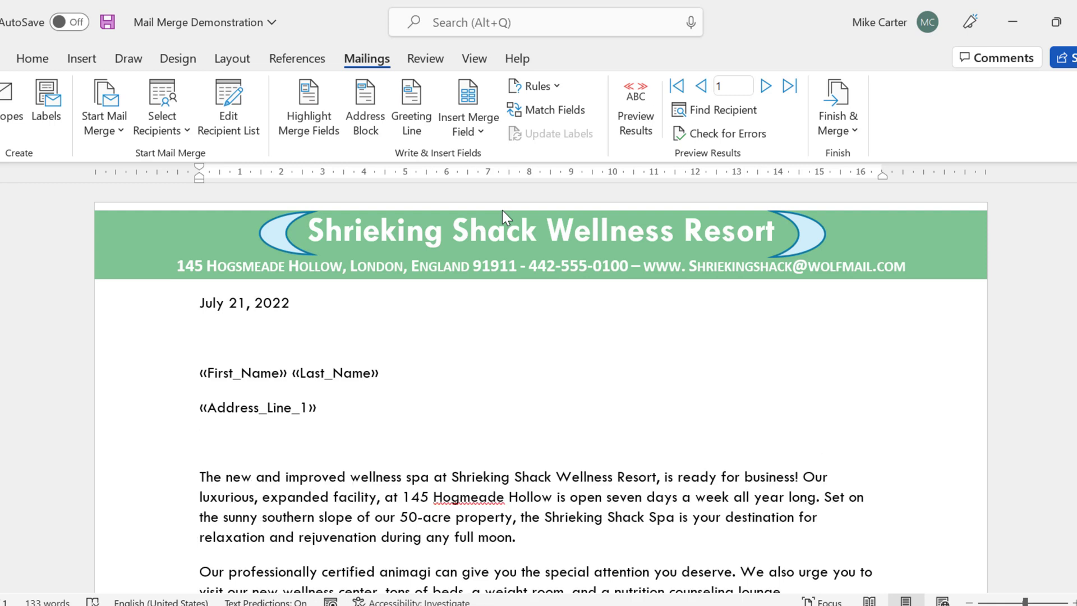
{"action": "left_click", "coordinate": [489, 134]}
{"action": "left_click", "coordinate": [486, 266]}
{"action": "type", "text": ","}
{"action": "left_click", "coordinate": [464, 133]}
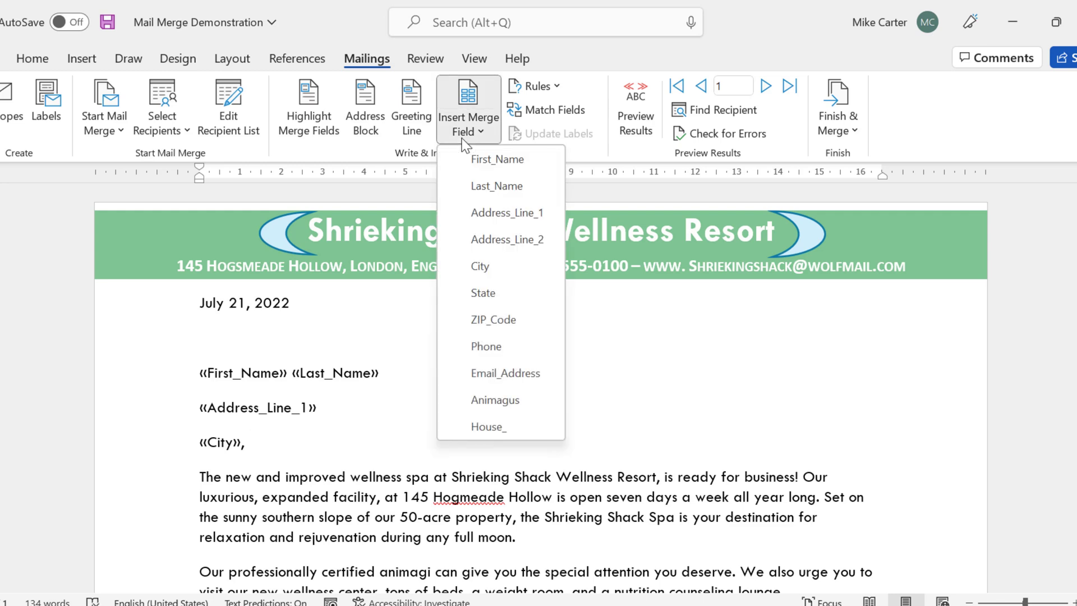
{"action": "left_click", "coordinate": [487, 286]}
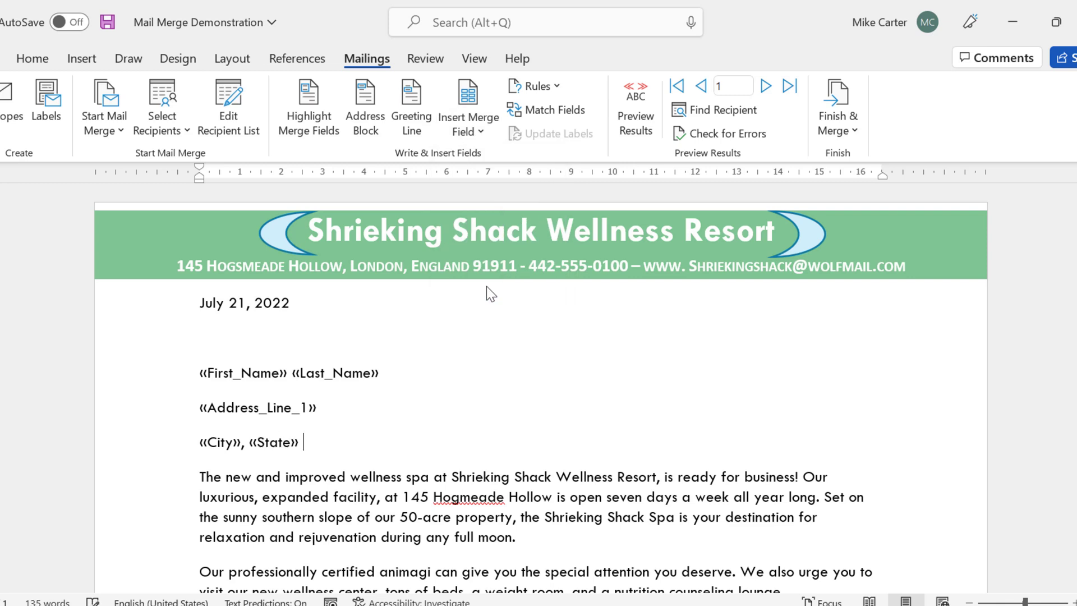
{"action": "left_click", "coordinate": [486, 136]}
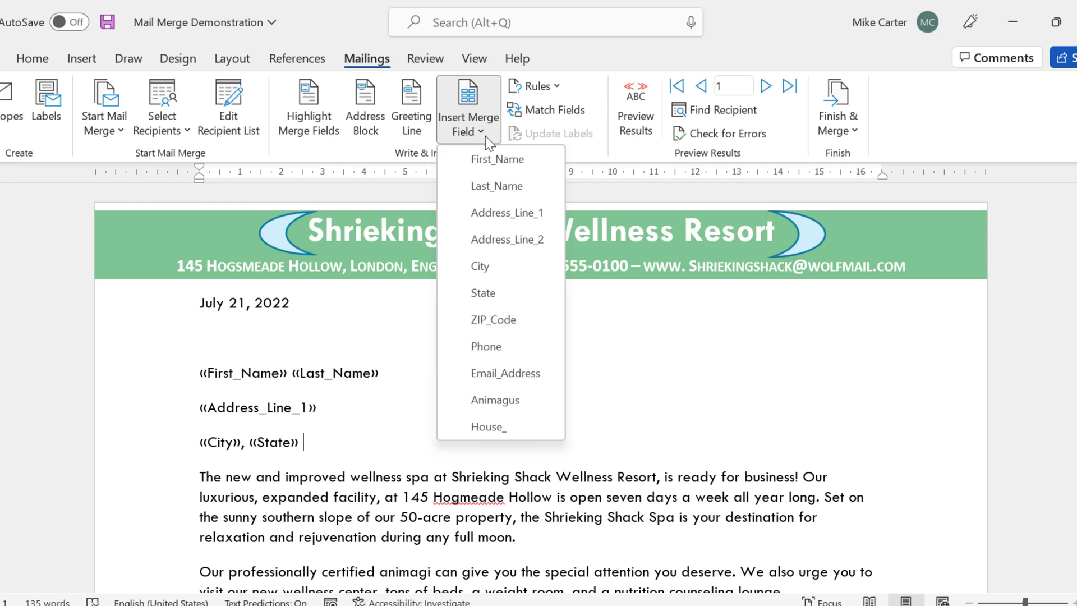
{"action": "left_click", "coordinate": [486, 319]}
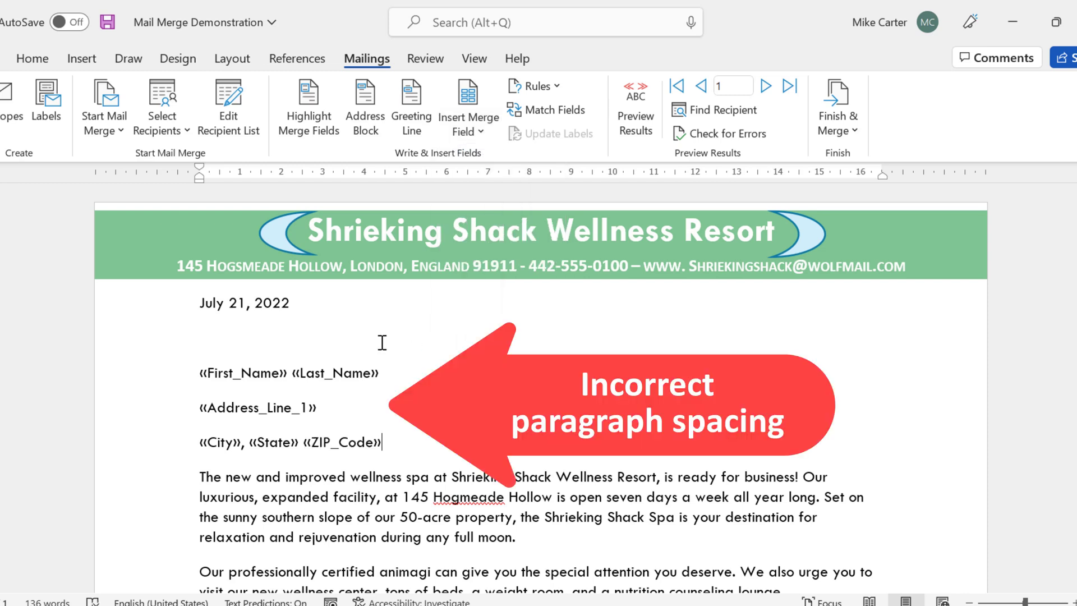
Step: Remove space after the three address paragraphs and start a new line below ZIP_Code
{"action": "left_click_drag", "start_coordinate": [200, 373], "coordinate": [385, 440]}
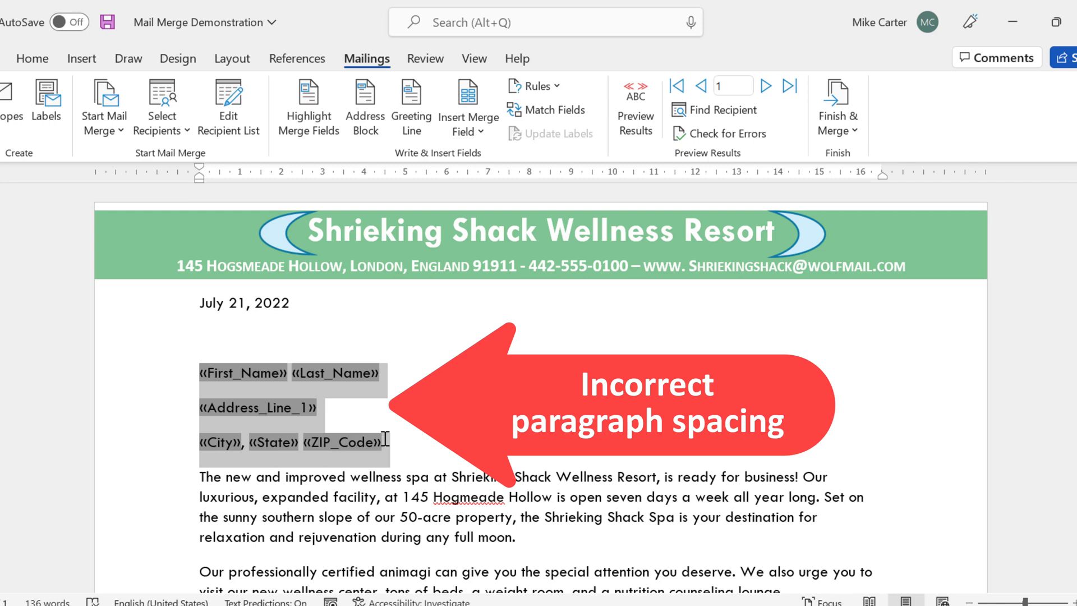
{"action": "left_click", "coordinate": [44, 63]}
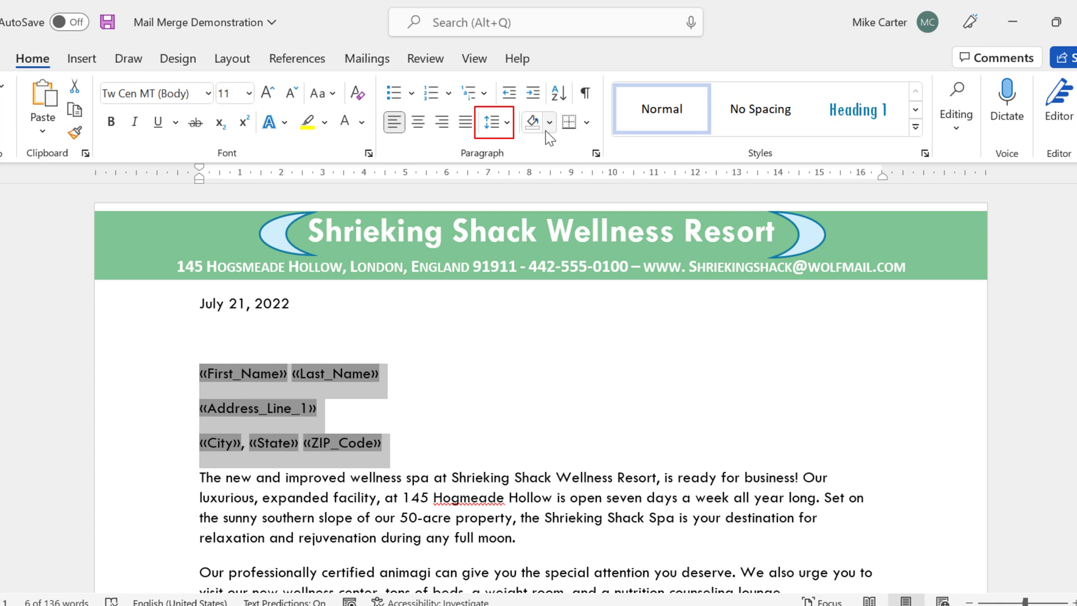
{"action": "left_click", "coordinate": [507, 122]}
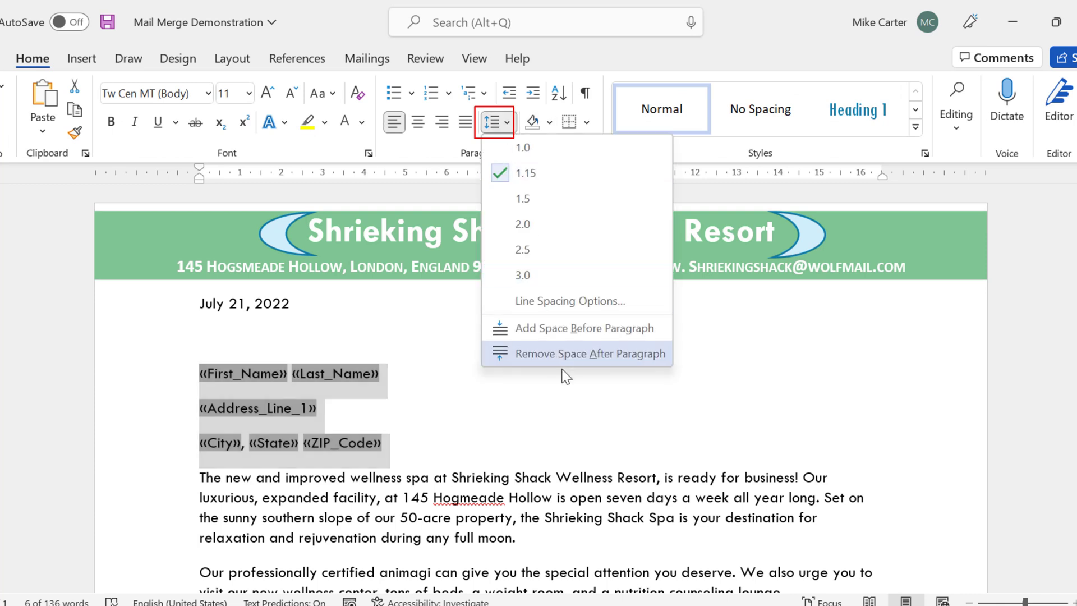
{"action": "left_click", "coordinate": [566, 366]}
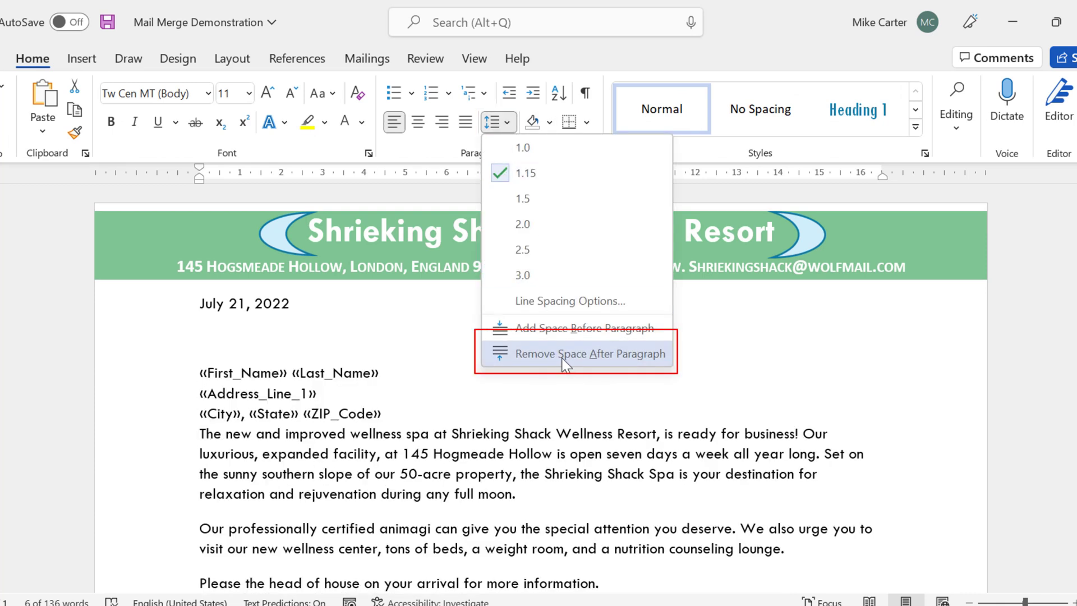
{"action": "left_click", "coordinate": [565, 366]}
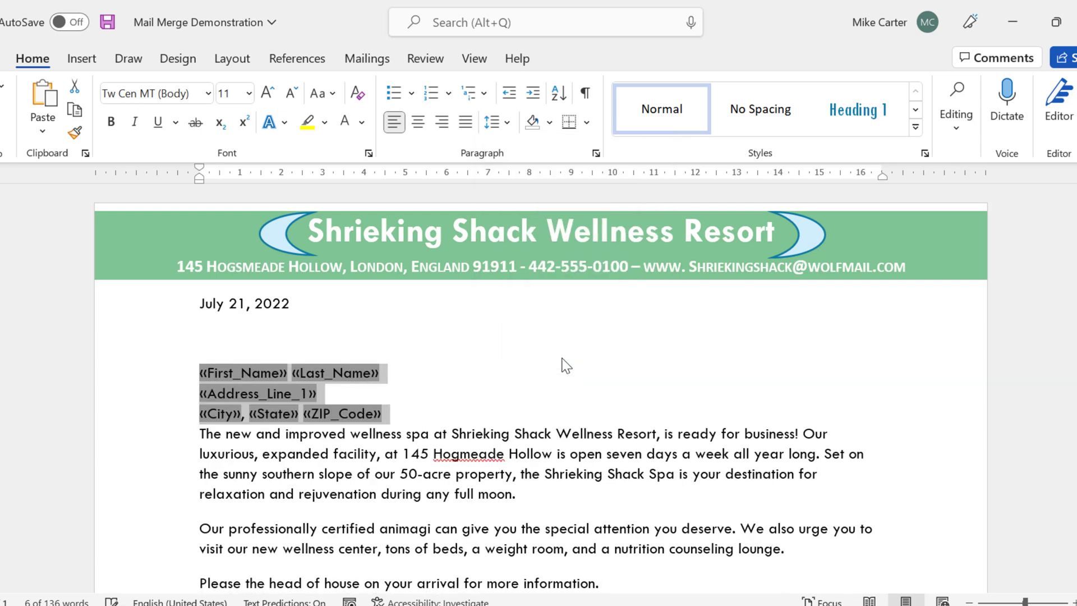
{"action": "left_click", "coordinate": [413, 412]}
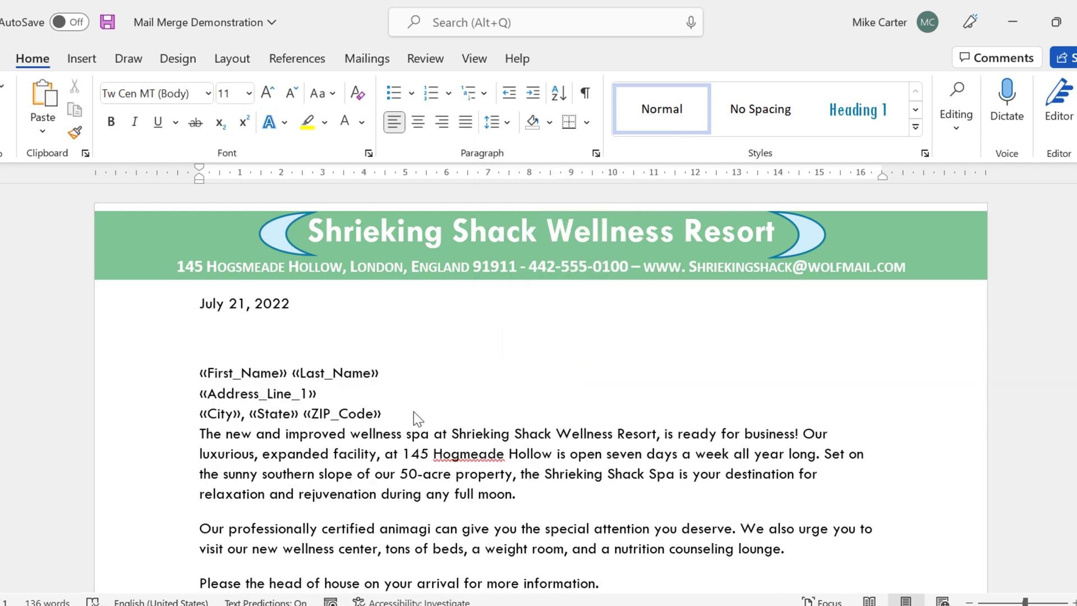
{"action": "key", "text": "Return"}
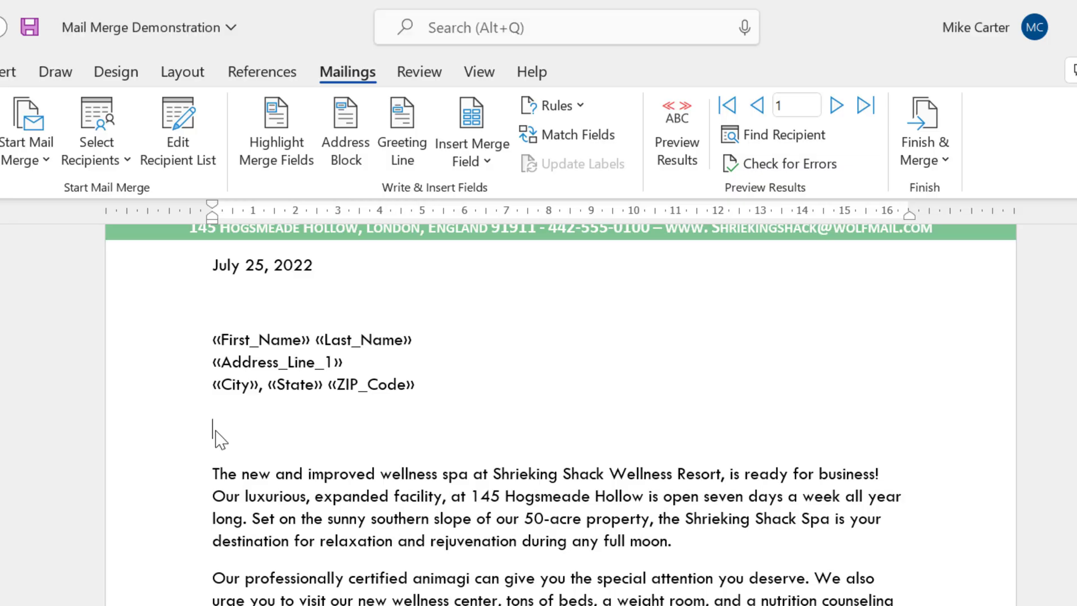
Step: Type 'Dear' followed by the First_Name merge field as the salutation
{"action": "type", "text": "Dear"}
{"action": "left_click", "coordinate": [486, 161]}
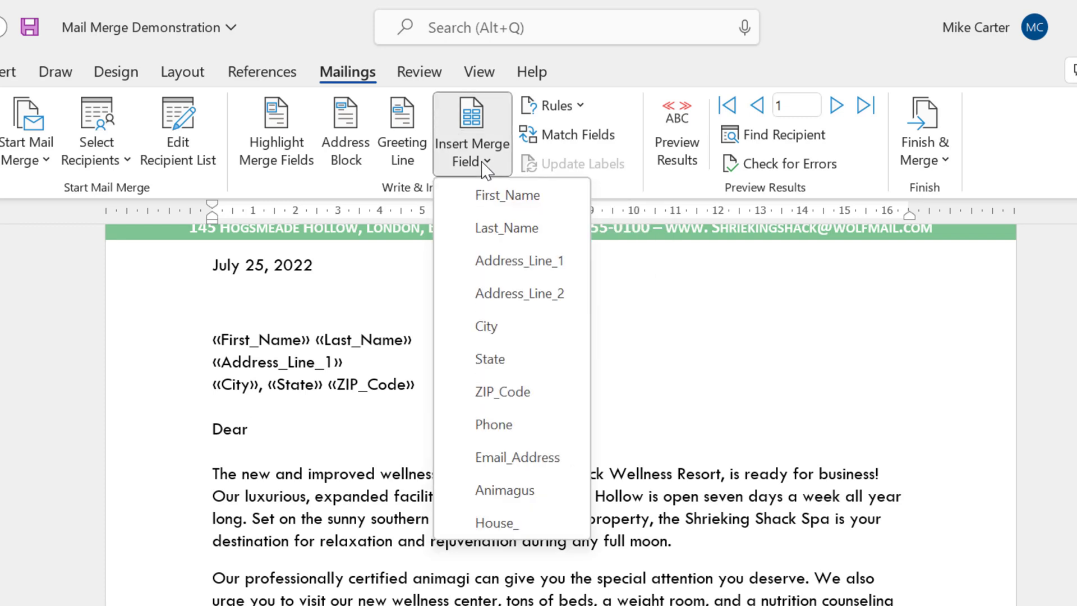
{"action": "left_click", "coordinate": [529, 200]}
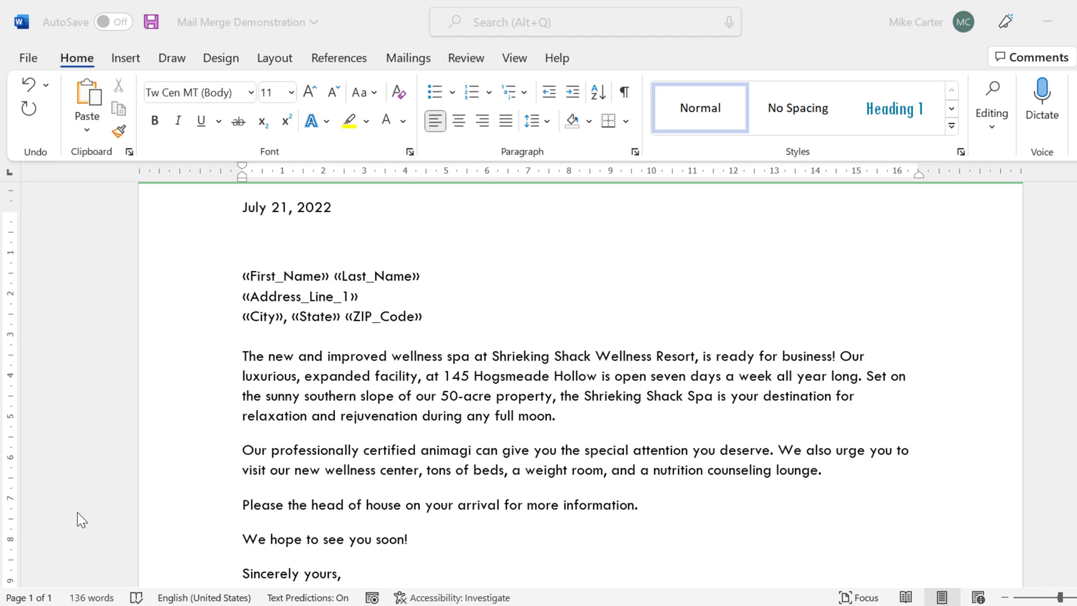
Step: Insert the «House_» merge field before 'house' in the head-of-house sentence
{"action": "left_click", "coordinate": [413, 57]}
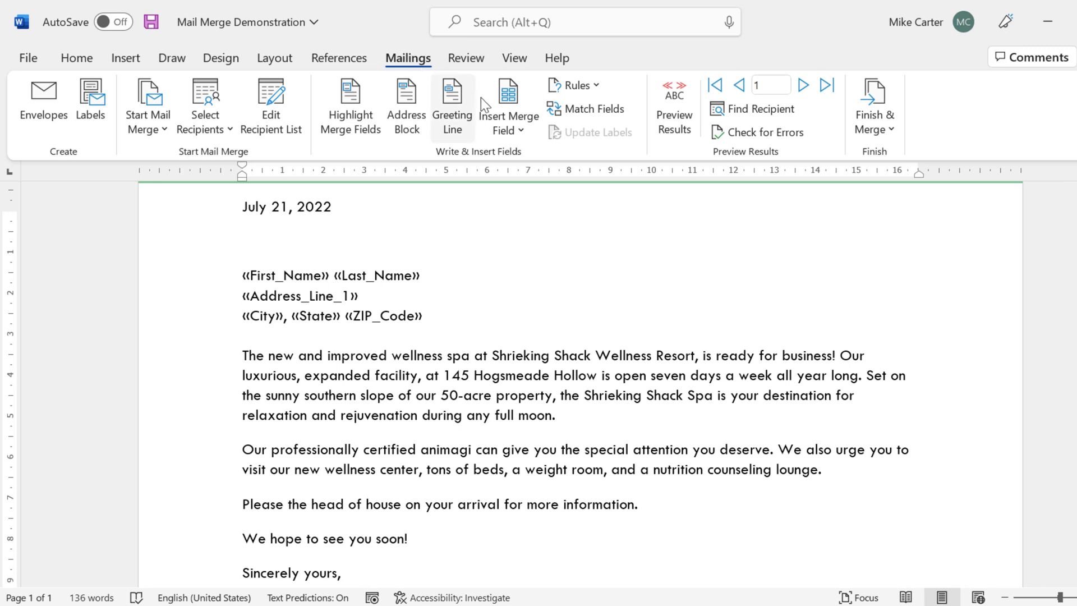
{"action": "left_click", "coordinate": [516, 131]}
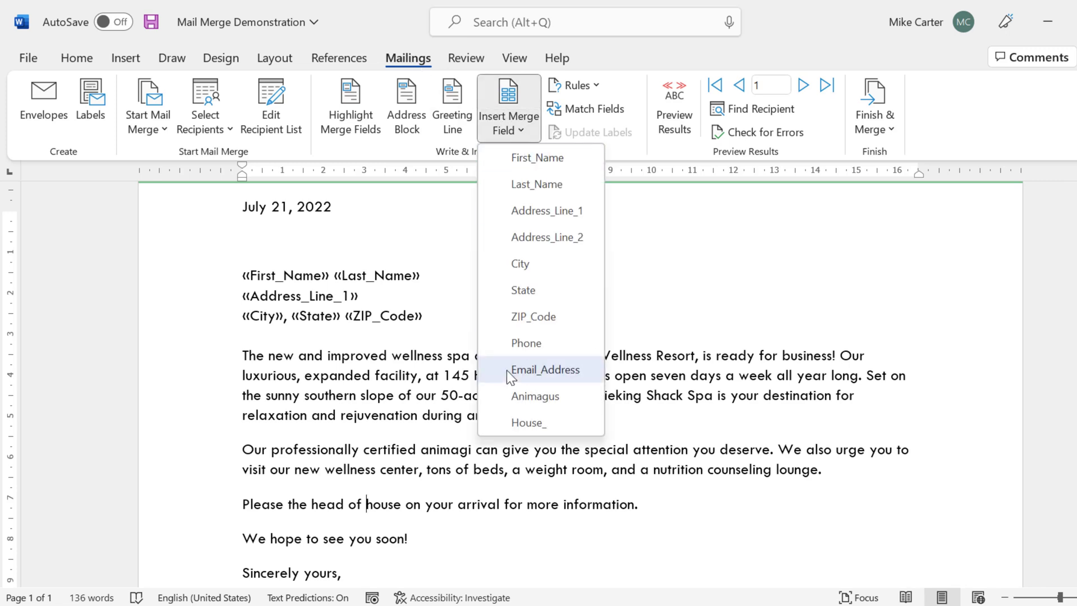
{"action": "left_click", "coordinate": [522, 423]}
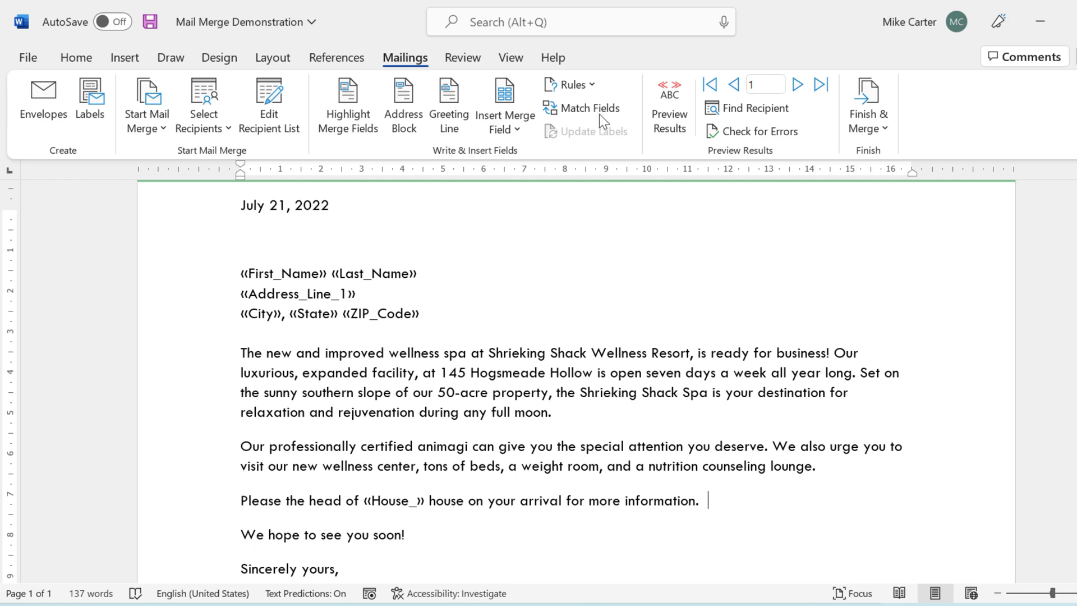
Step: Start an If...Then...Else rule testing whether the Animagus field equals YES
{"action": "left_click", "coordinate": [594, 90]}
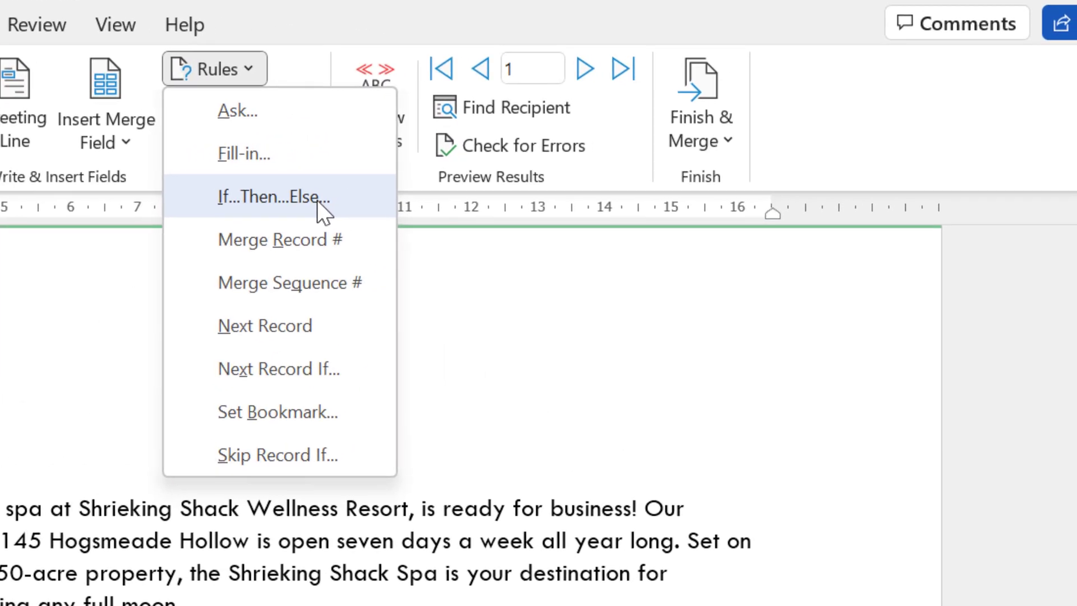
{"action": "left_click", "coordinate": [634, 164]}
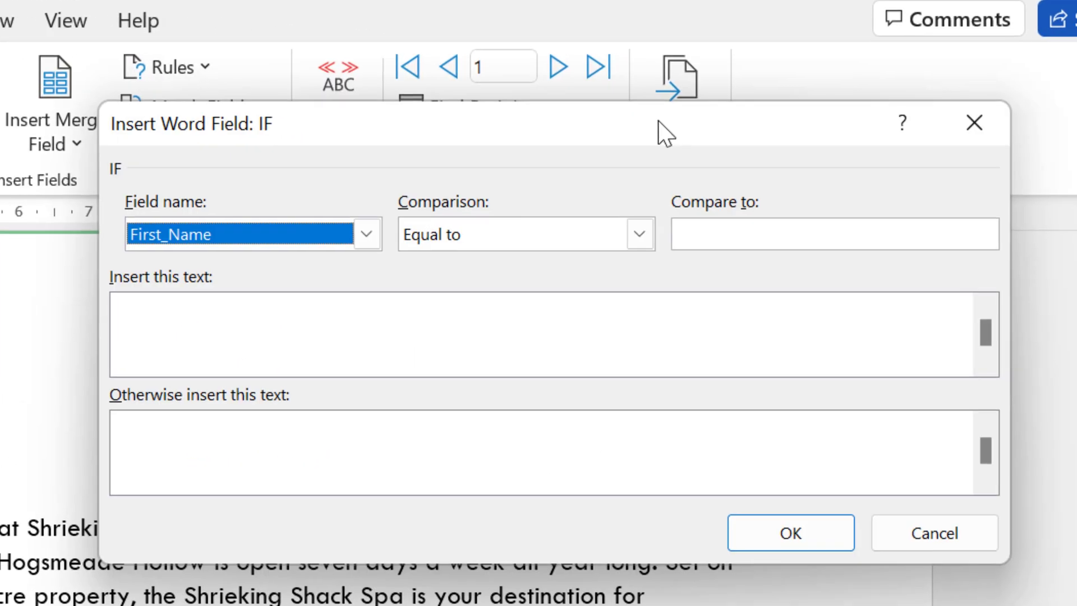
{"action": "left_click", "coordinate": [359, 234]}
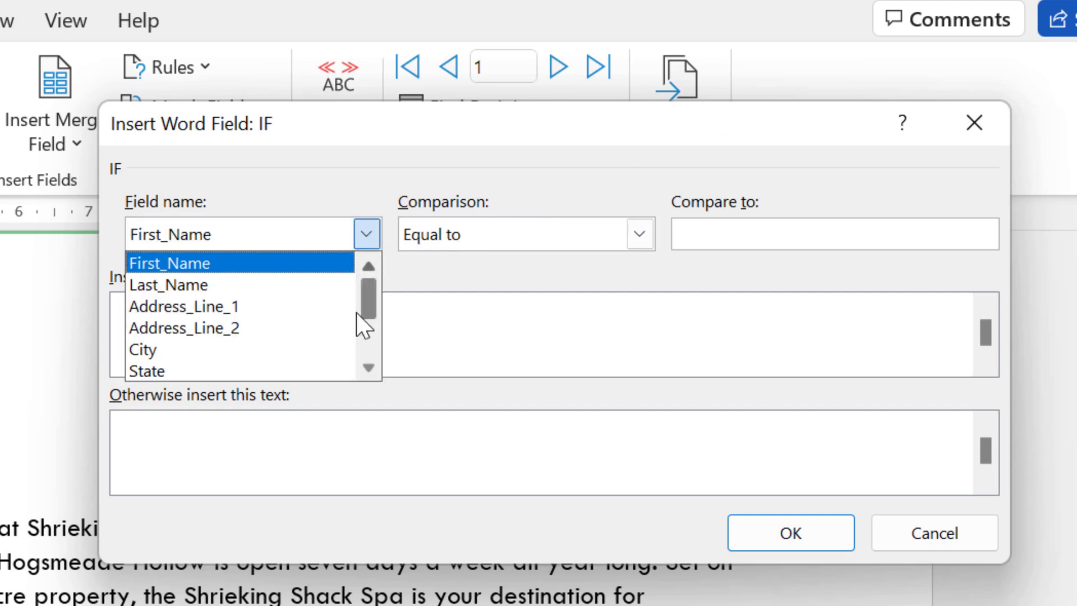
{"action": "left_click_drag", "start_coordinate": [368, 303], "coordinate": [368, 366]}
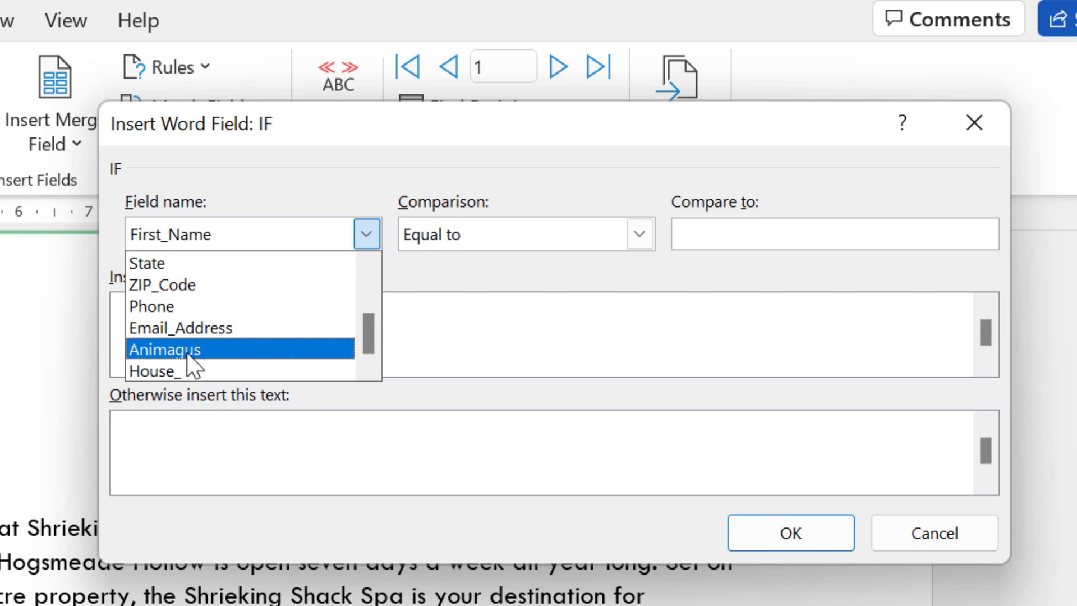
{"action": "left_click", "coordinate": [217, 352]}
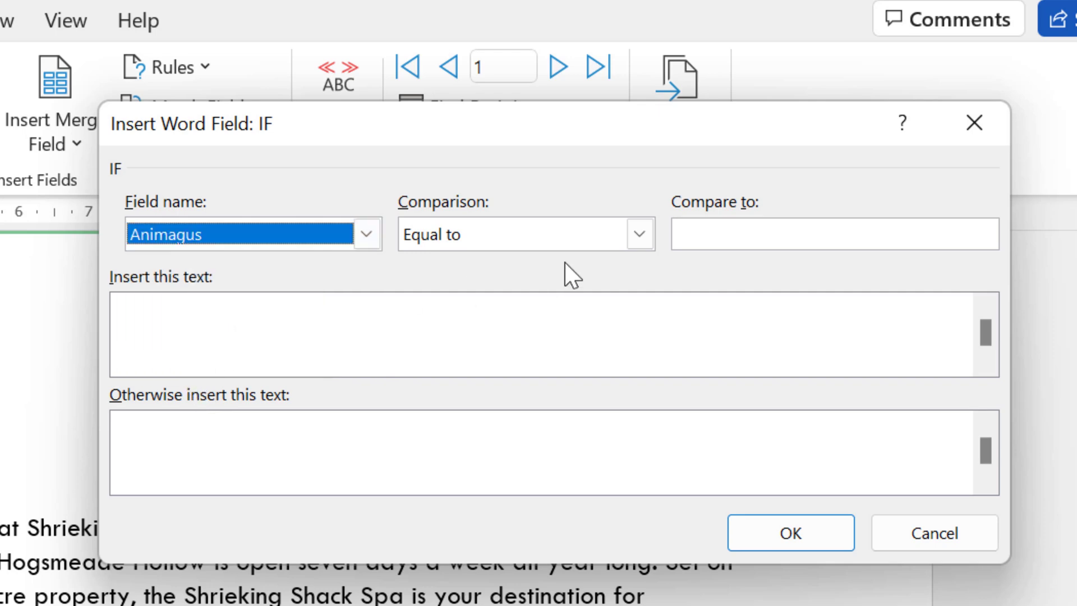
{"action": "left_click", "coordinate": [728, 228]}
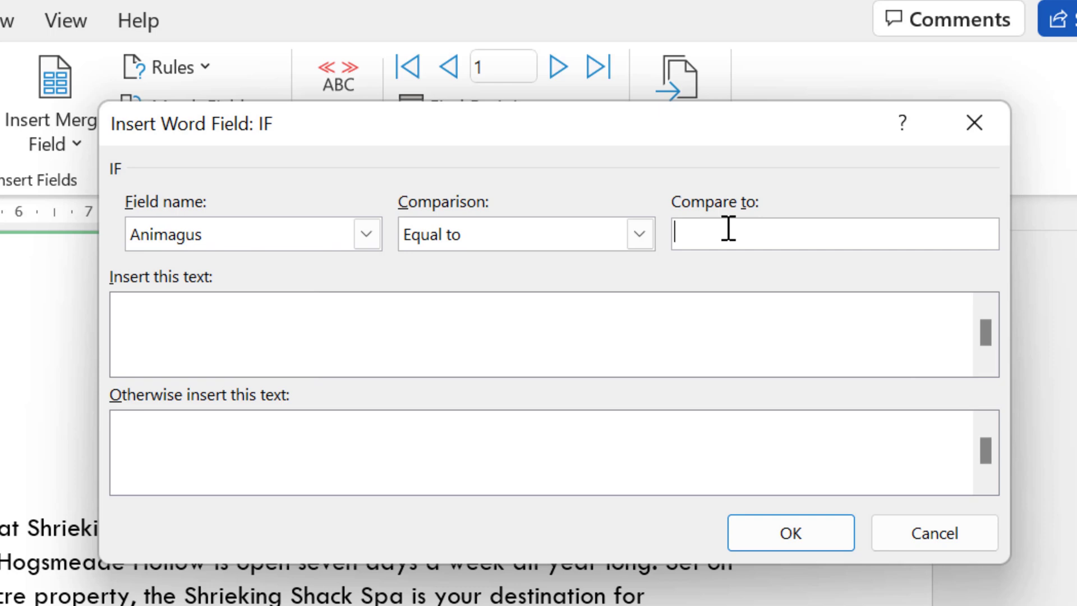
{"action": "type", "text": "YES"}
Step: Enter the Ministry of Magic animagus notice as the YES text and the friends-registration reminder otherwise
{"action": "left_click", "coordinate": [392, 342]}
{"action": "type", "text": "Please notif"}
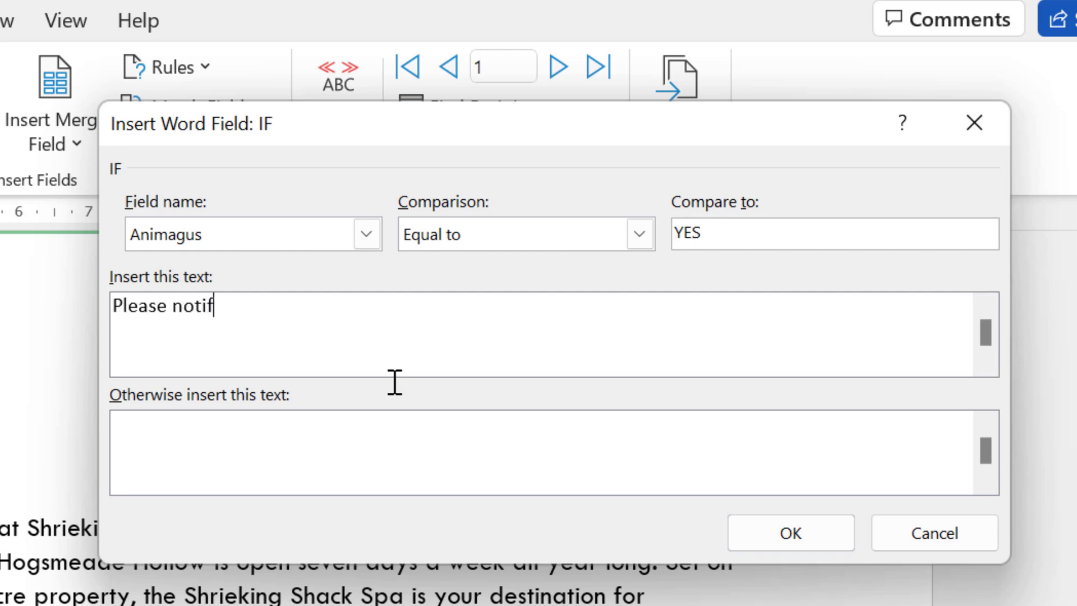
{"action": "type", "text": "y the ministry of magic of your animagus type if you have not yet done so."}
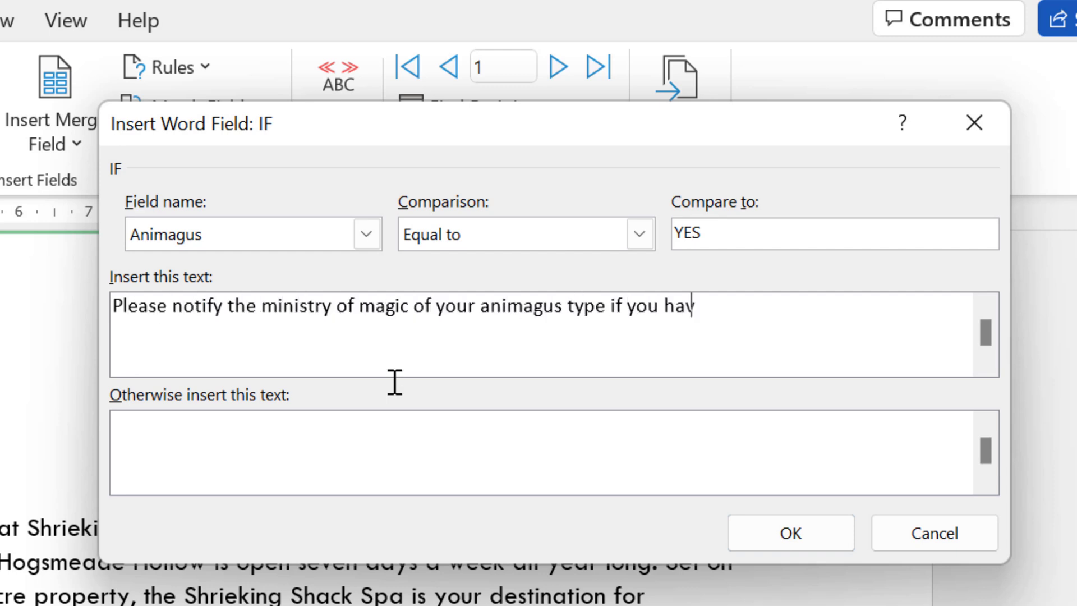
{"action": "left_click", "coordinate": [216, 426]}
{"action": "type", "text": "If you have friends joining you who are not registered animagi, please have them register with"}
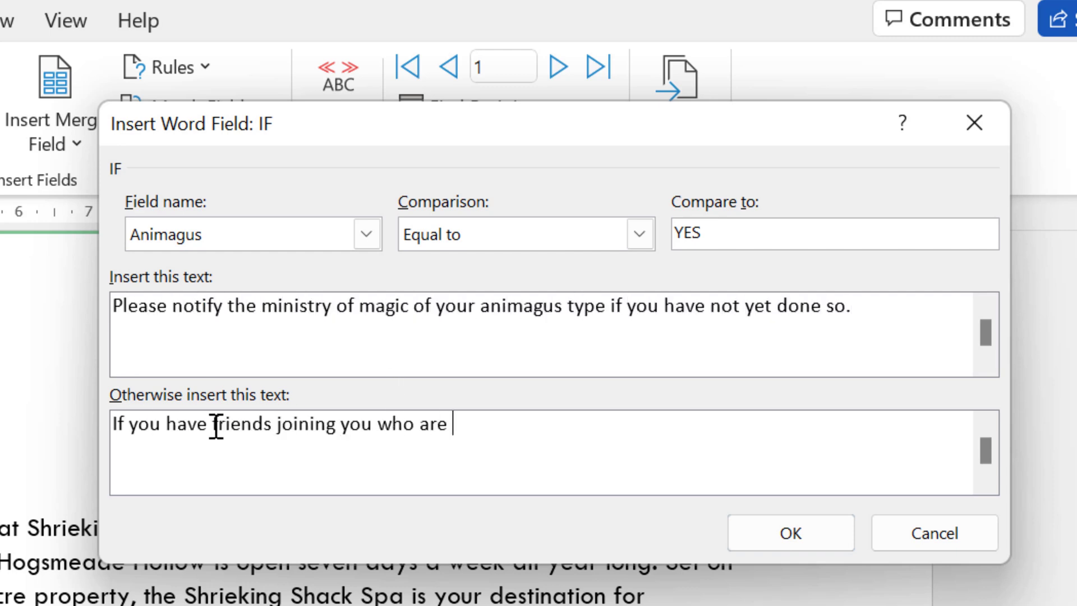
{"action": "type", "text": " the Ministry of Magic before your visit."}
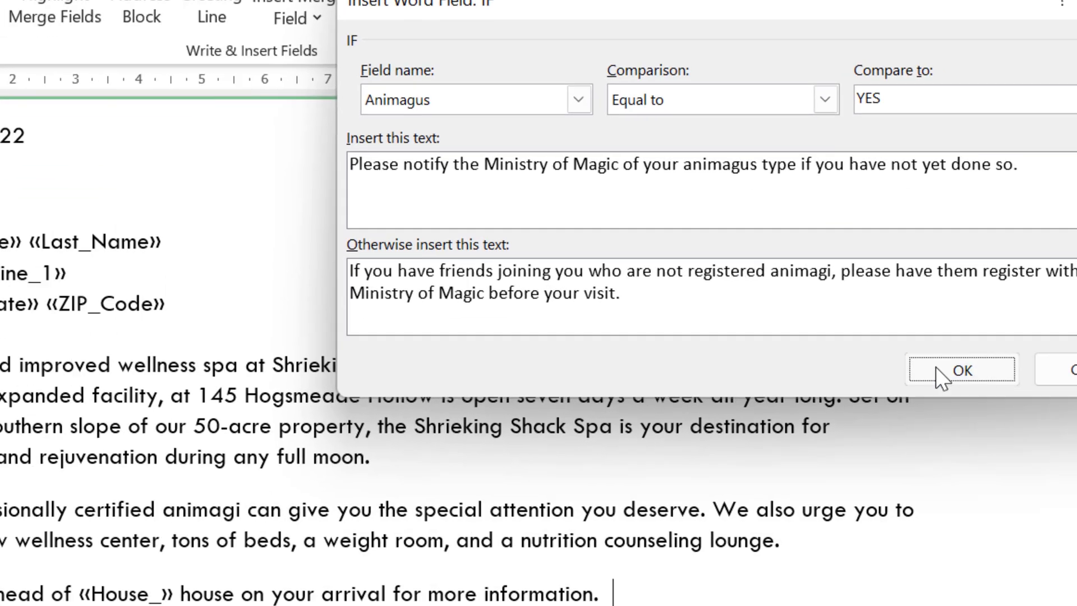
{"action": "left_click", "coordinate": [763, 531]}
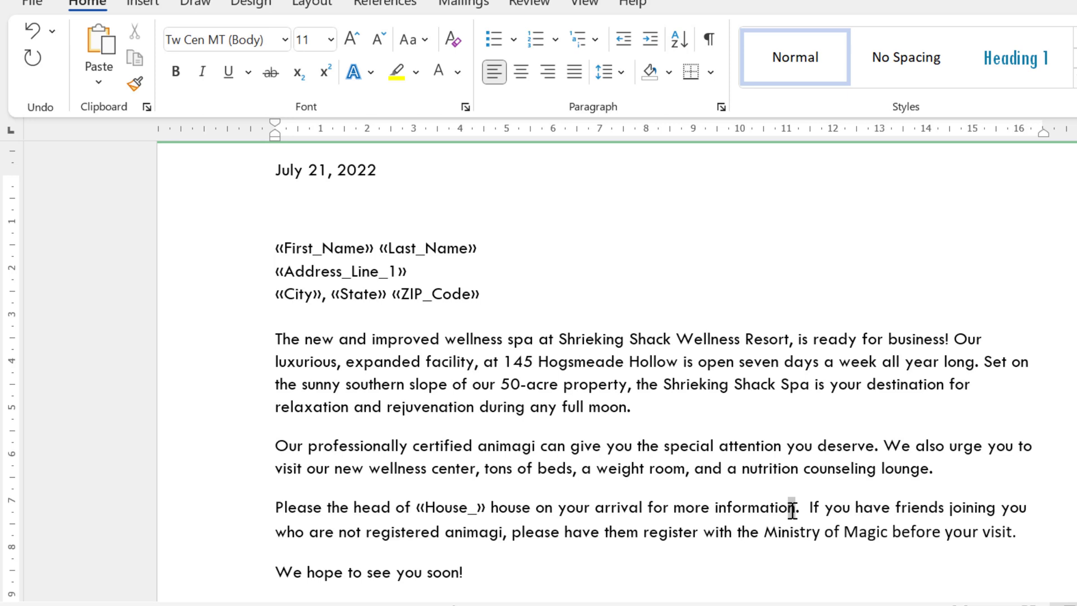
Step: Copy the formatting of the word 'information' onto the conditional sentence with Format Painter
{"action": "double_click", "coordinate": [792, 507]}
{"action": "left_click", "coordinate": [135, 84]}
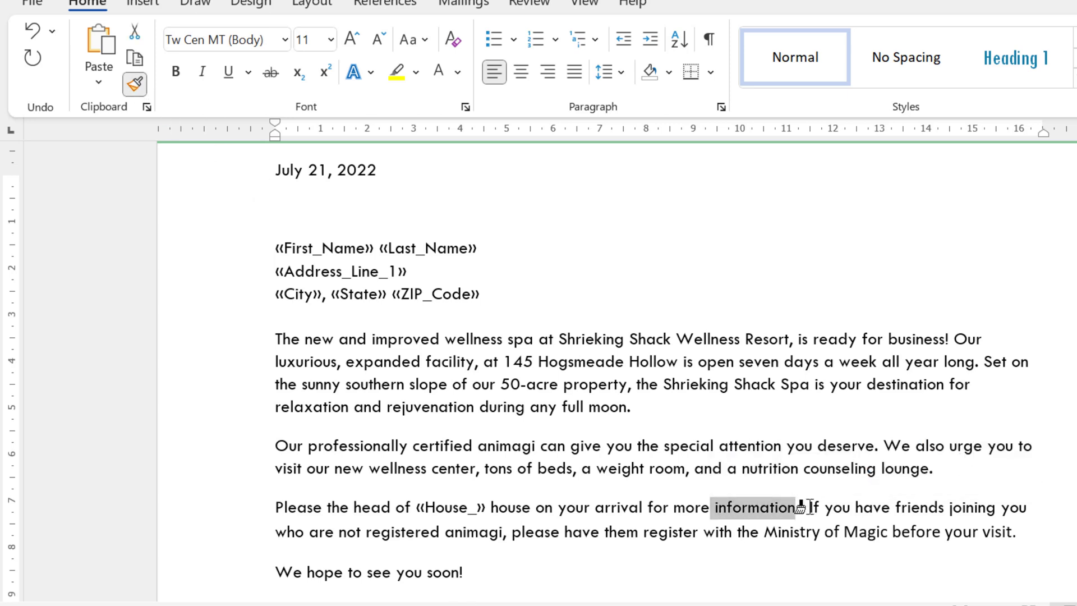
{"action": "mouse_move", "coordinate": [808, 507]}
{"action": "left_mouse_down"}
{"action": "mouse_move", "coordinate": [805, 533]}
{"action": "mouse_move", "coordinate": [1028, 535]}
{"action": "left_mouse_up"}
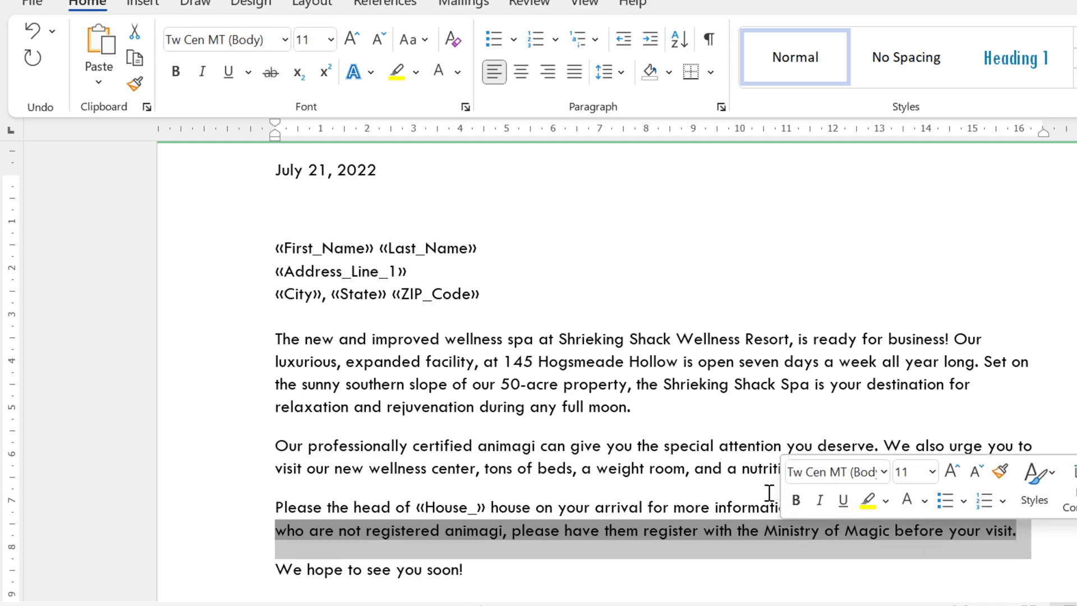
{"action": "left_click", "coordinate": [733, 510]}
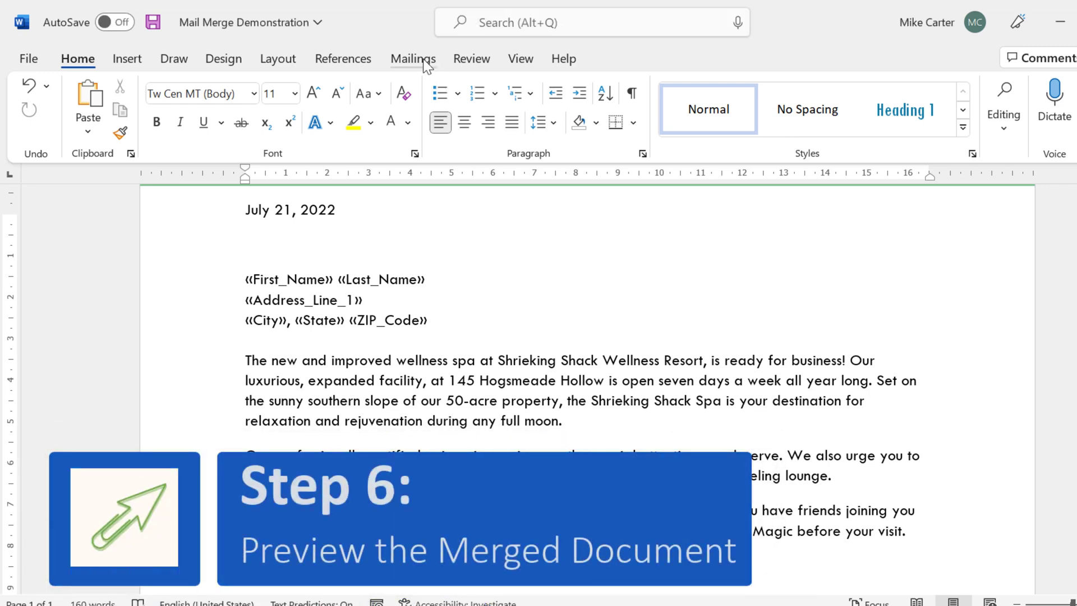
Step: Preview the letter with recipient data and step through the records to the sixth recipient
{"action": "left_click", "coordinate": [414, 59]}
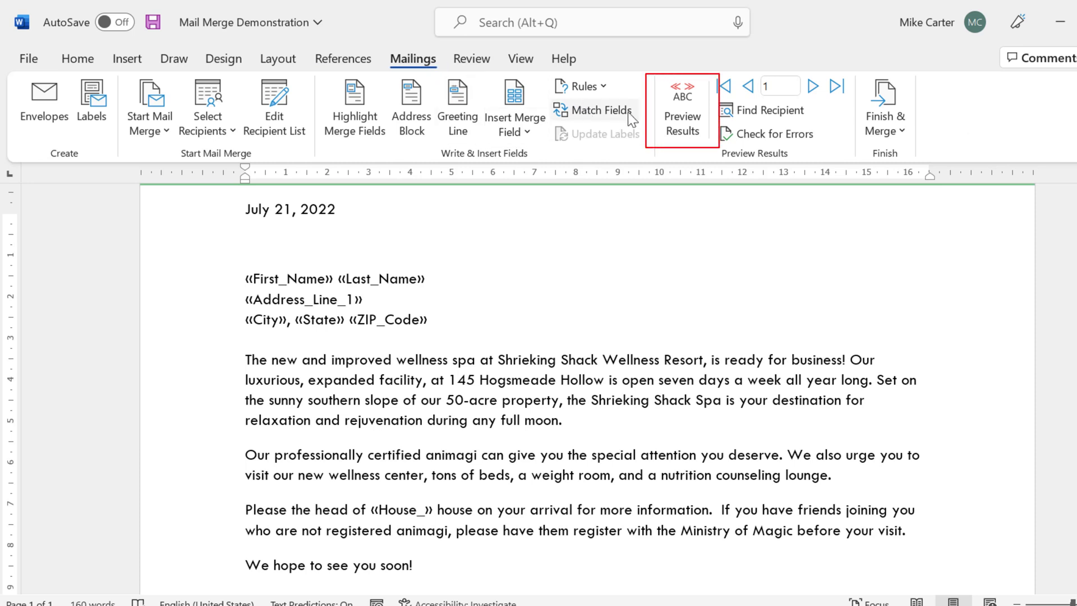
{"action": "left_click", "coordinate": [681, 135]}
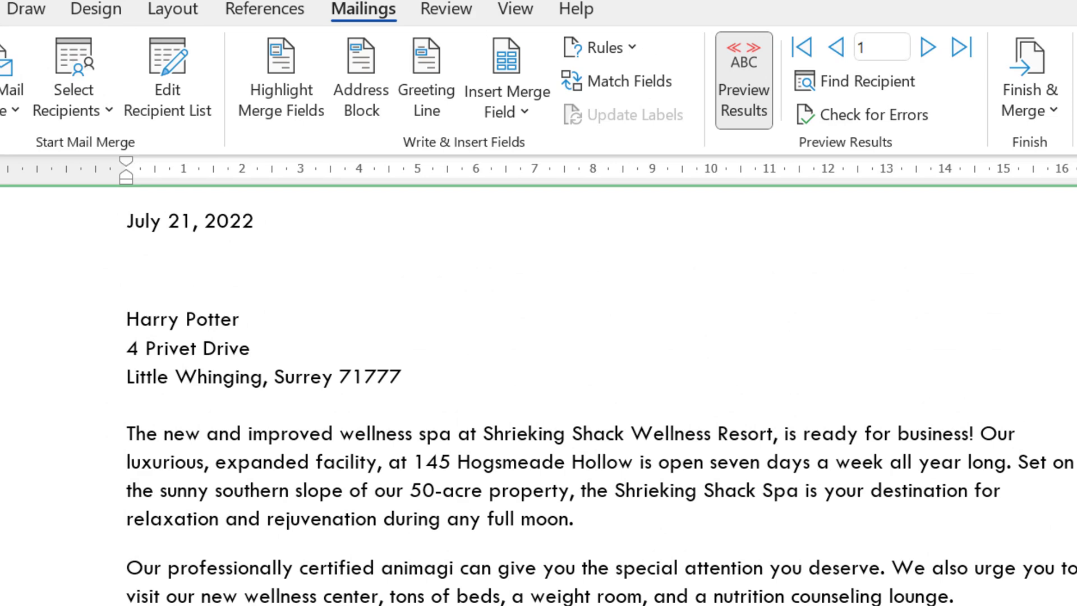
{"action": "left_click", "coordinate": [924, 51]}
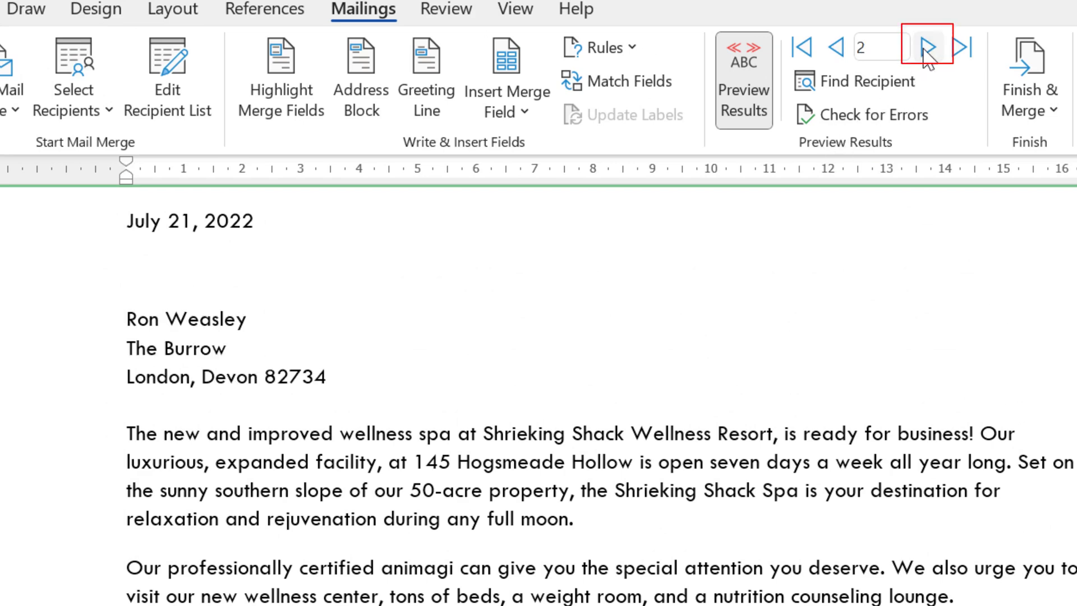
{"action": "left_click", "coordinate": [925, 52]}
{"action": "left_click", "coordinate": [924, 52]}
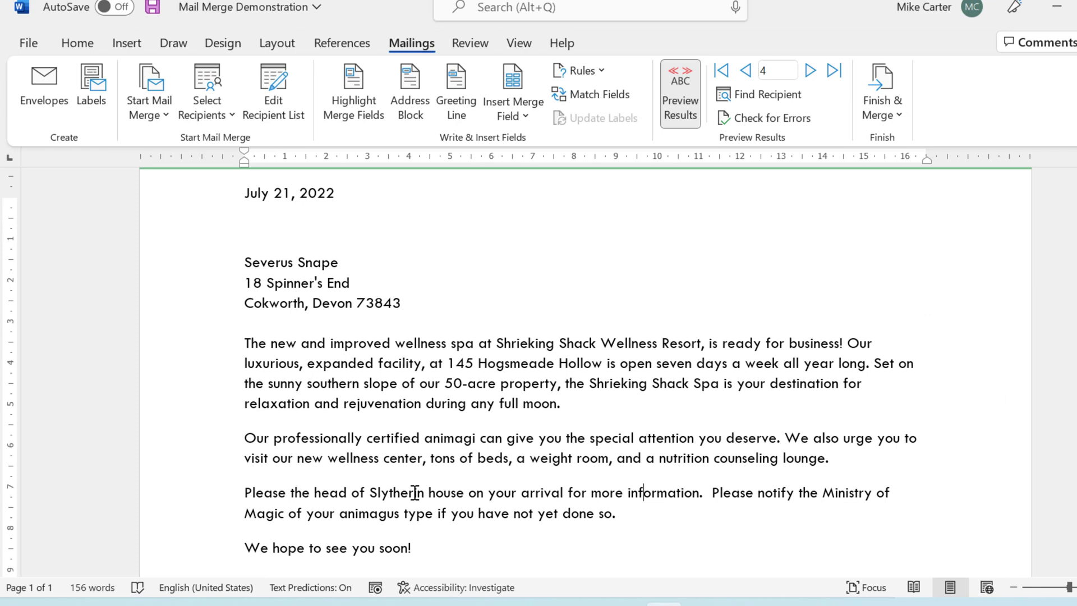
{"action": "left_click", "coordinate": [813, 72]}
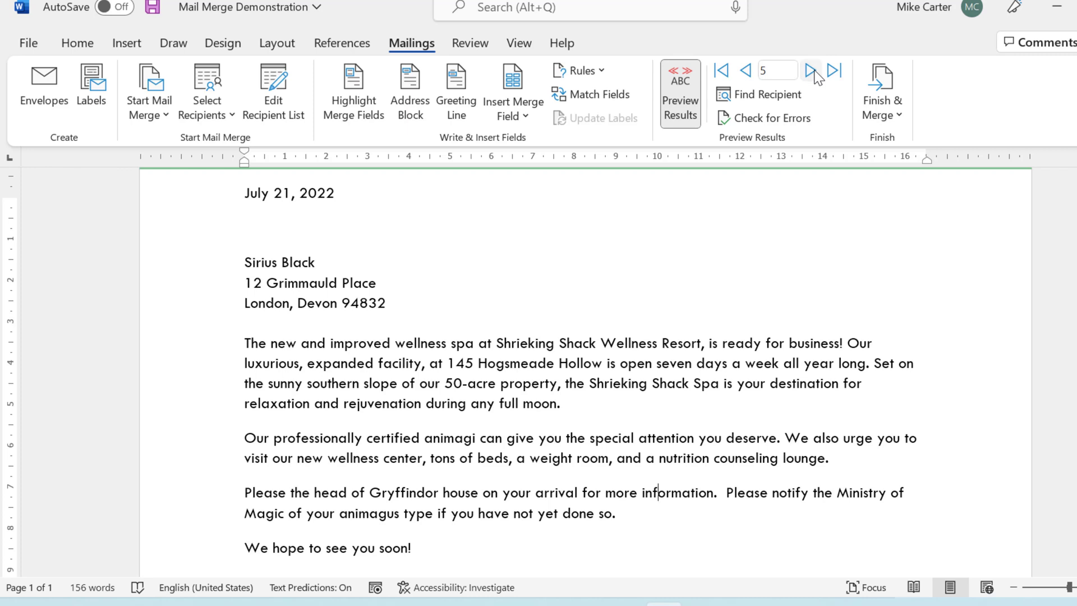
{"action": "left_click", "coordinate": [816, 74]}
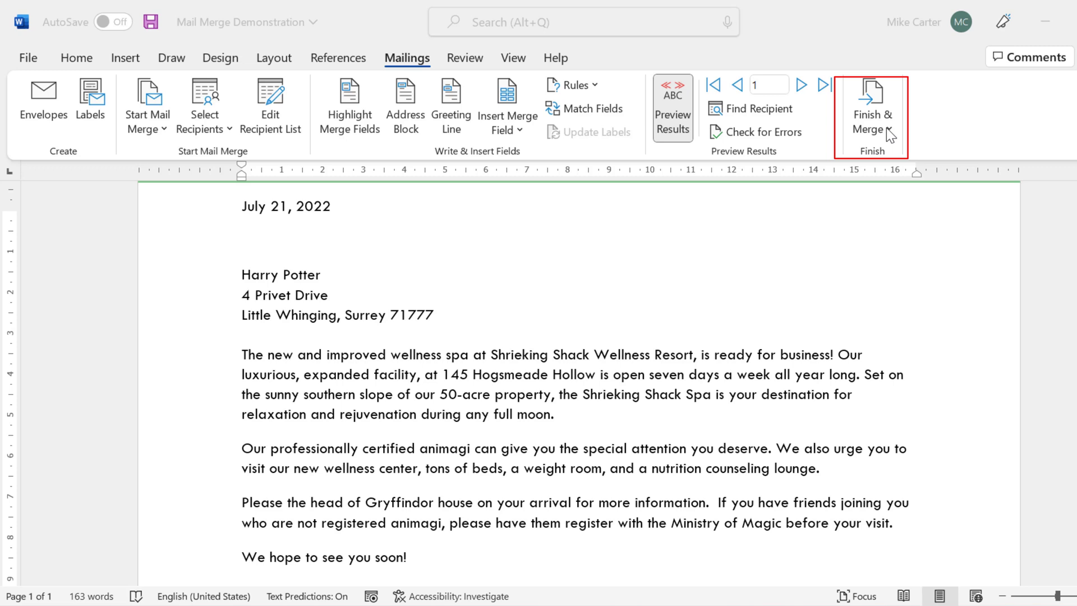
Step: Merge all records into individually editable letters in the new document Letters2
{"action": "left_click", "coordinate": [887, 129]}
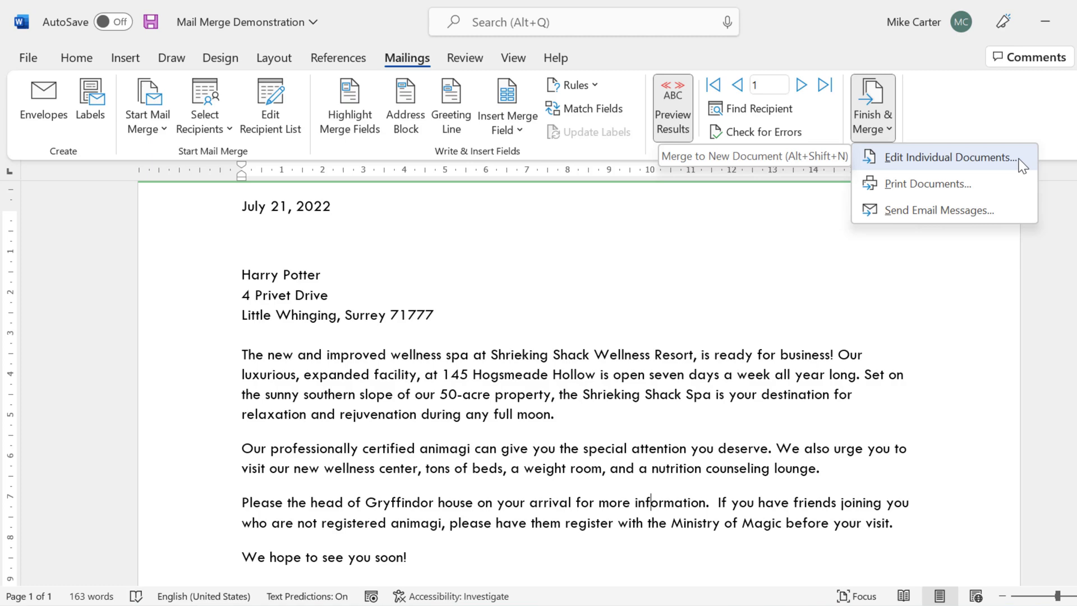
{"action": "left_click", "coordinate": [950, 158]}
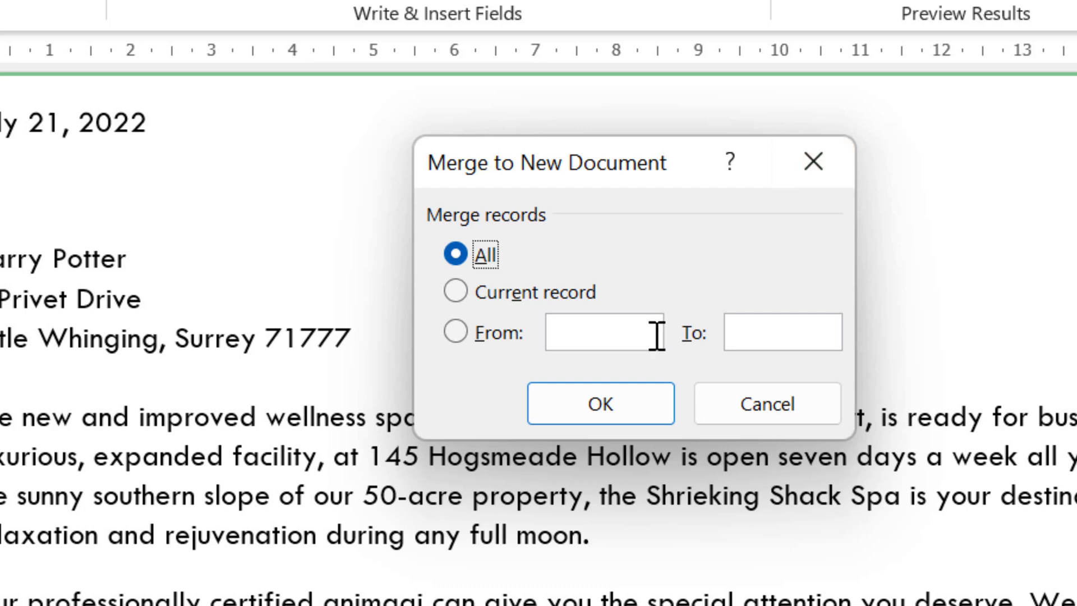
{"action": "left_click", "coordinate": [619, 409]}
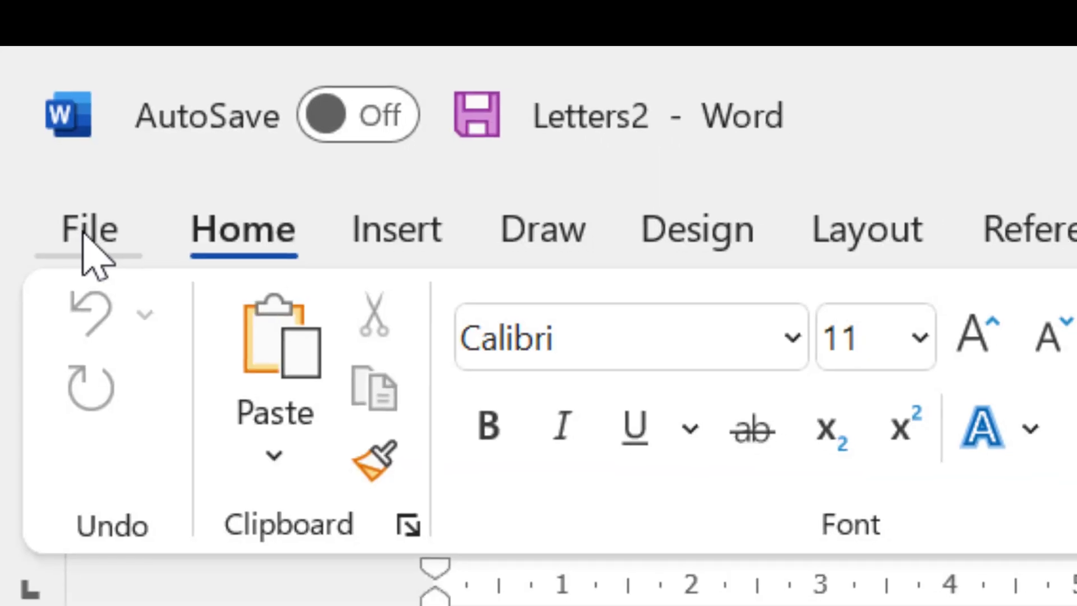
Step: Page through all seven merged letters in print preview, then bring up Save As
{"action": "left_click", "coordinate": [92, 235]}
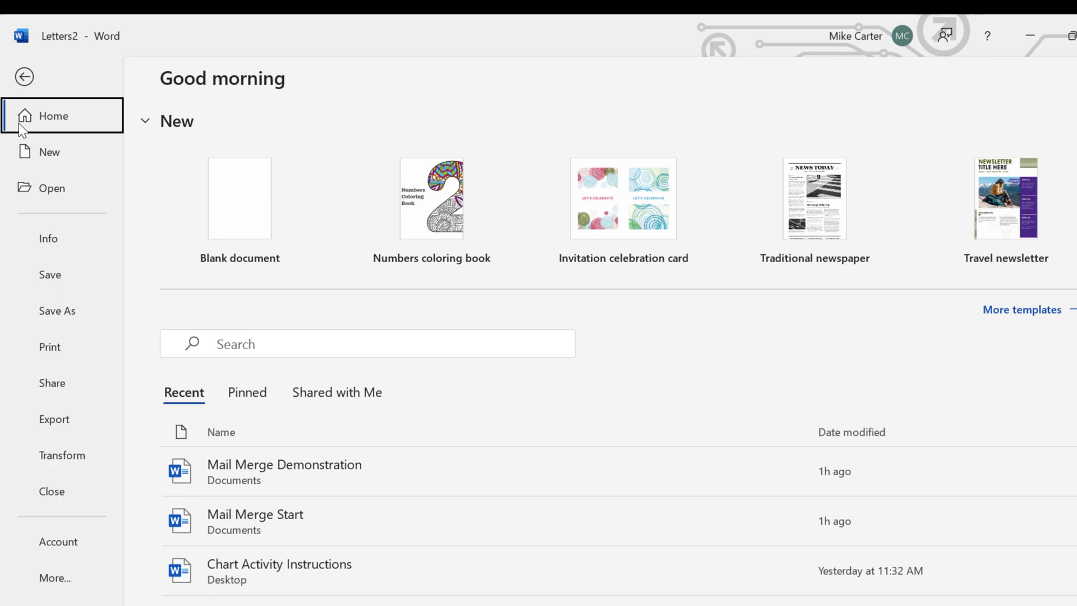
{"action": "left_click", "coordinate": [50, 349]}
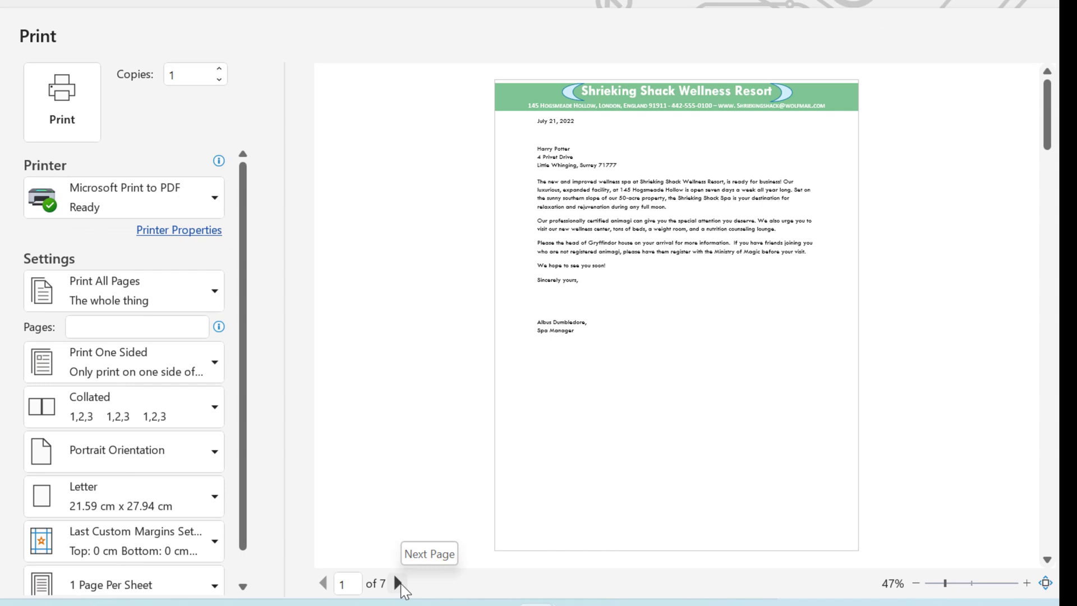
{"action": "left_click", "coordinate": [399, 583]}
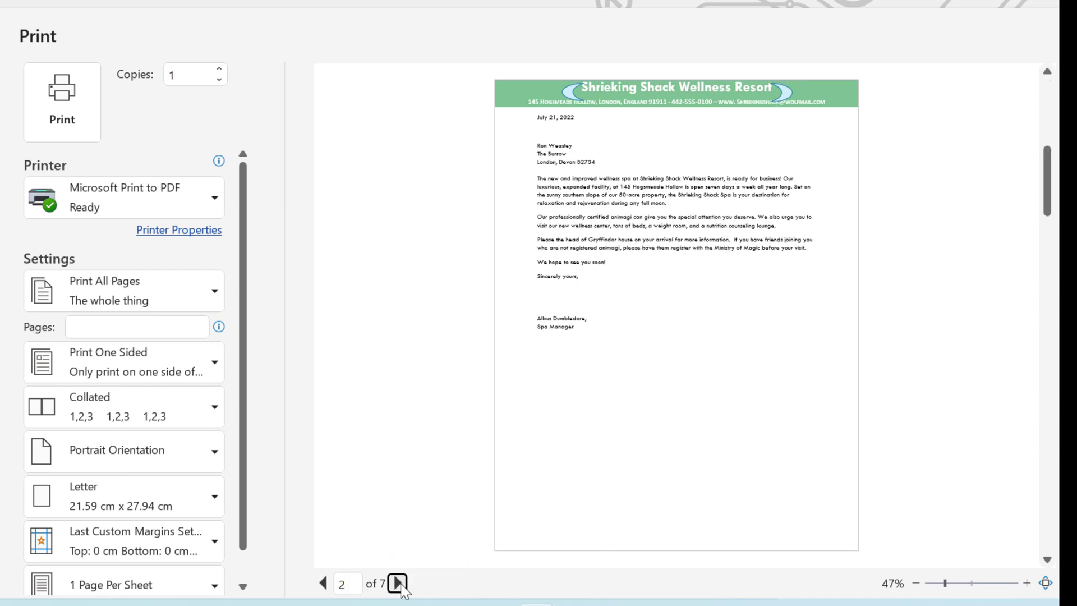
{"action": "left_click", "coordinate": [399, 583]}
{"action": "left_click", "coordinate": [398, 583]}
{"action": "left_click", "coordinate": [399, 583]}
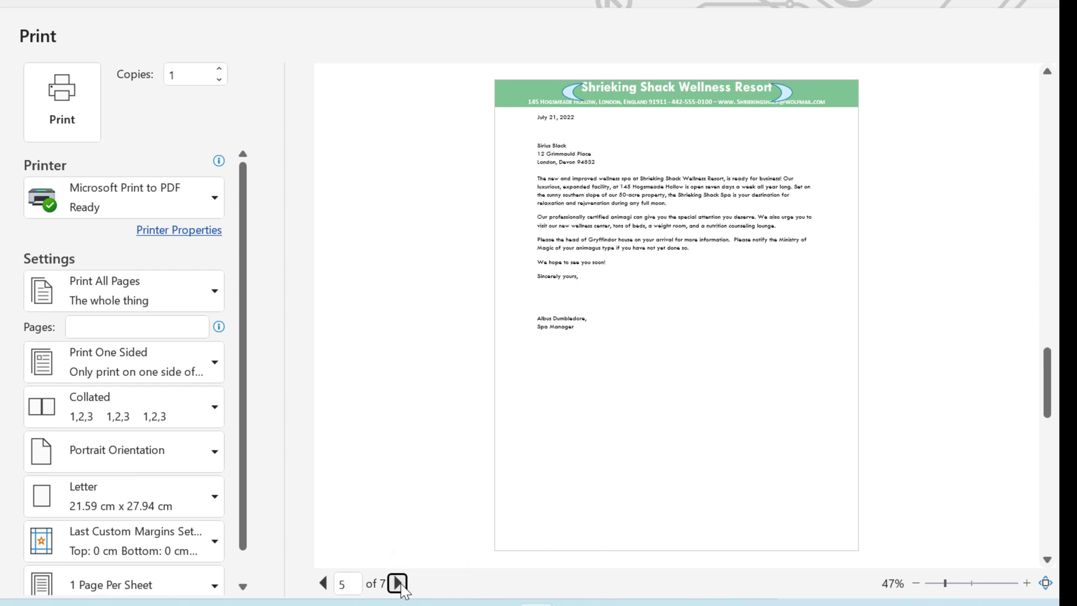
{"action": "left_click", "coordinate": [399, 583]}
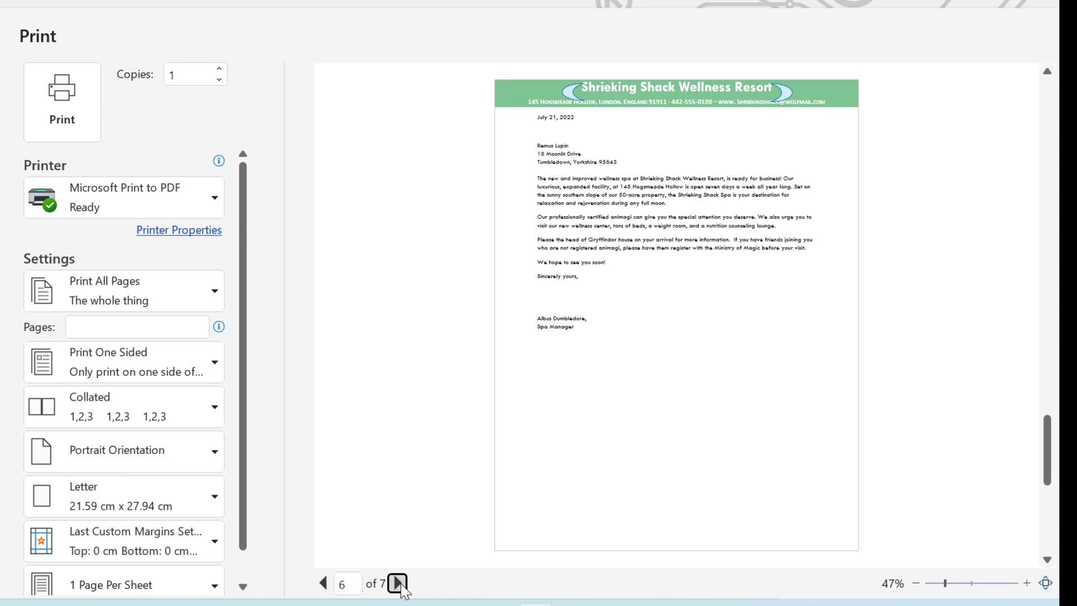
{"action": "left_click", "coordinate": [398, 583]}
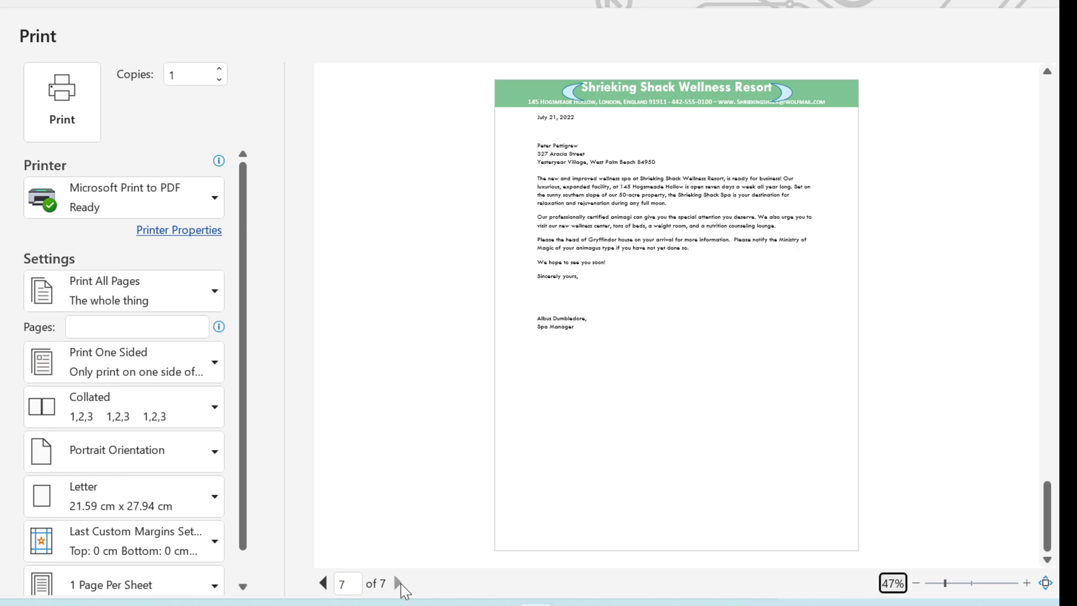
{"action": "key", "text": "alt+f"}
{"action": "key", "text": "a"}
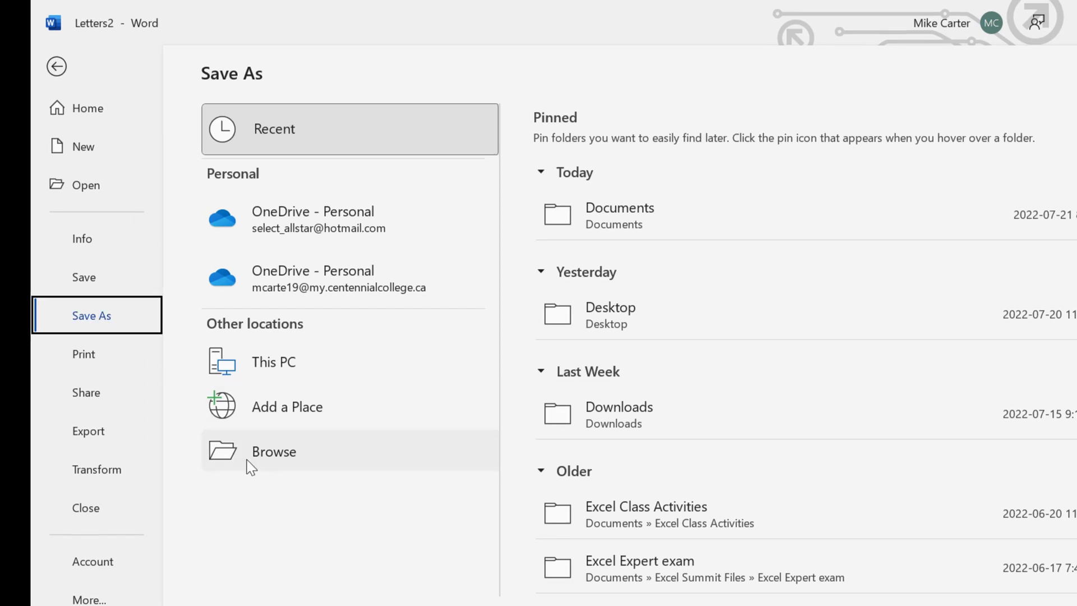
Step: Save the merged letters as 'Shrieking Shack Wellness Resort-Mail Merge' and start saving the recovered letter
{"action": "left_click", "coordinate": [248, 460]}
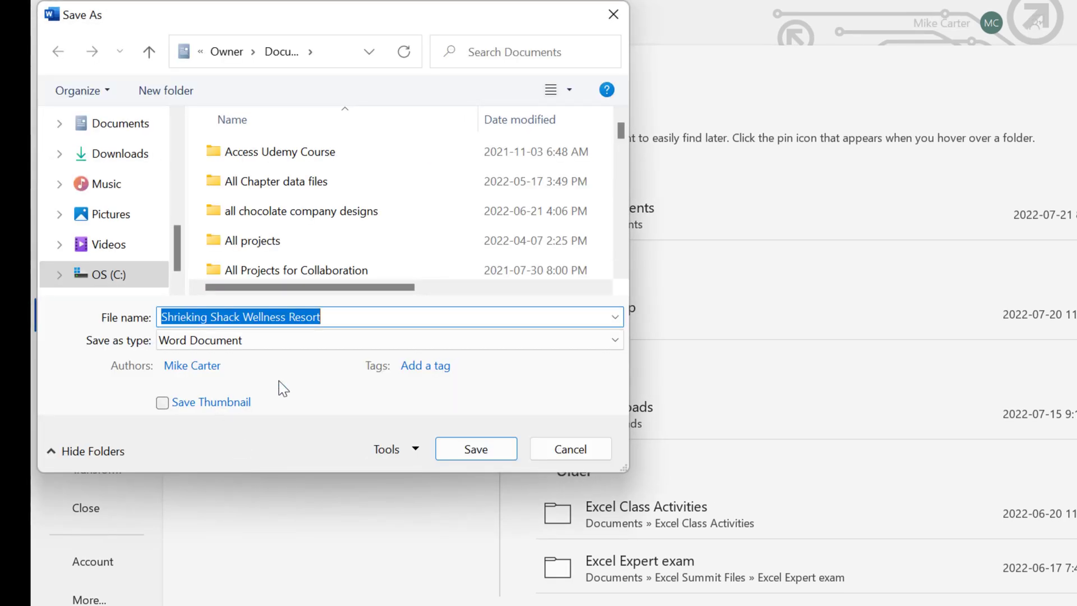
{"action": "left_click", "coordinate": [348, 317]}
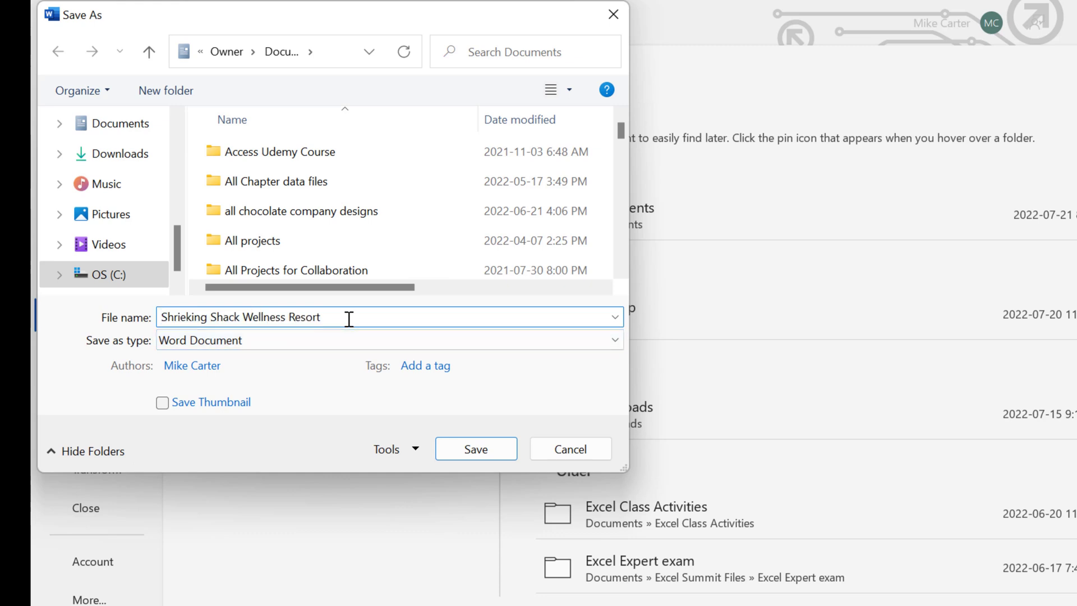
{"action": "type", "text": "-Mail Merge"}
{"action": "left_click", "coordinate": [474, 451]}
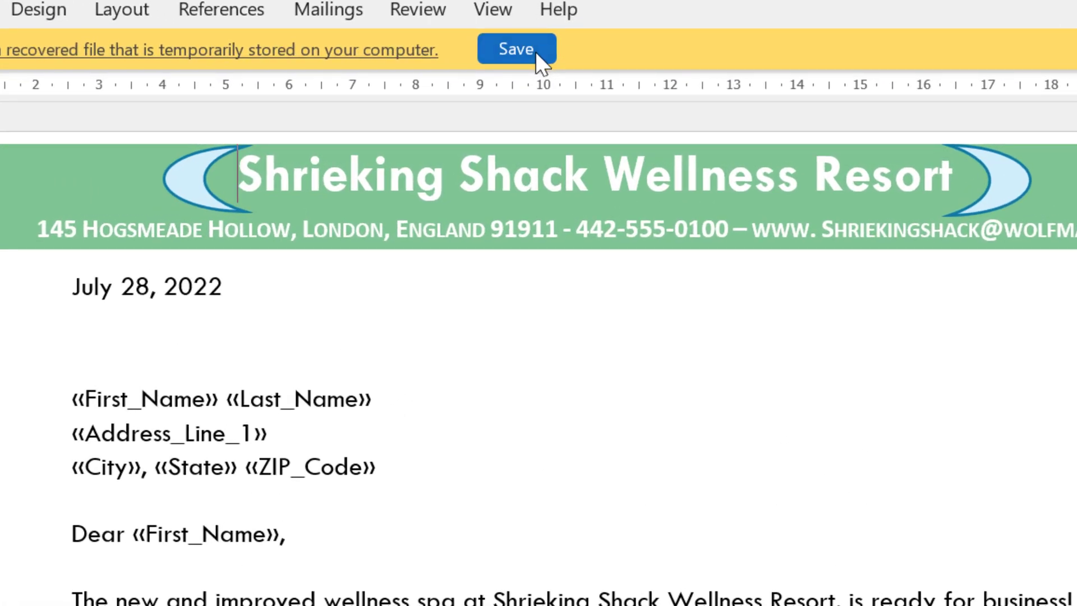
{"action": "left_click", "coordinate": [535, 51]}
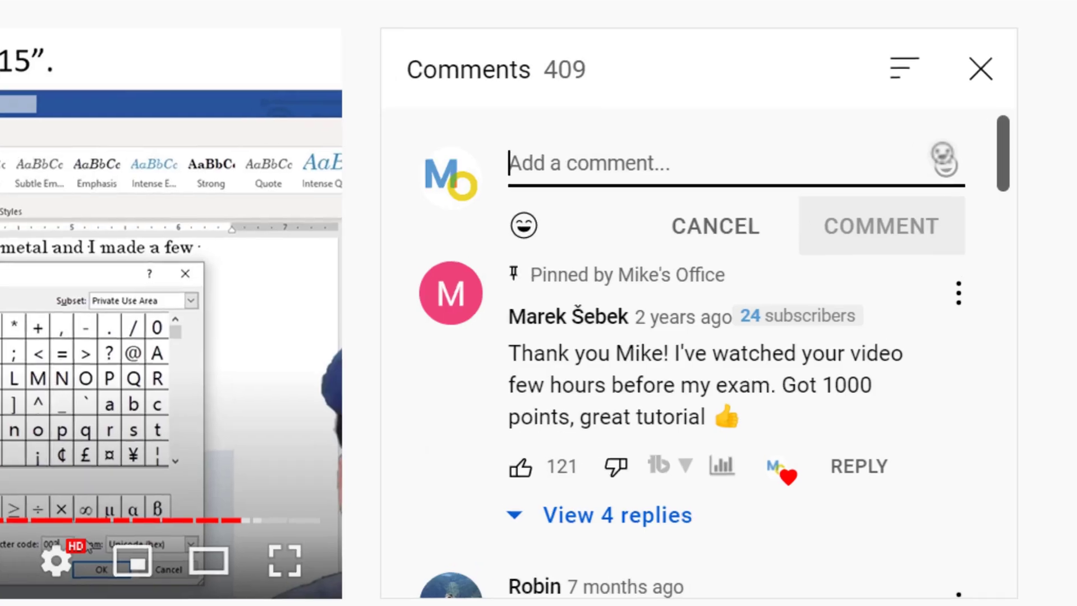
Step: Type the comment 'My citations aren't working!! HELP!!!' under the video
{"action": "type", "text": "My citations aren't worki"}
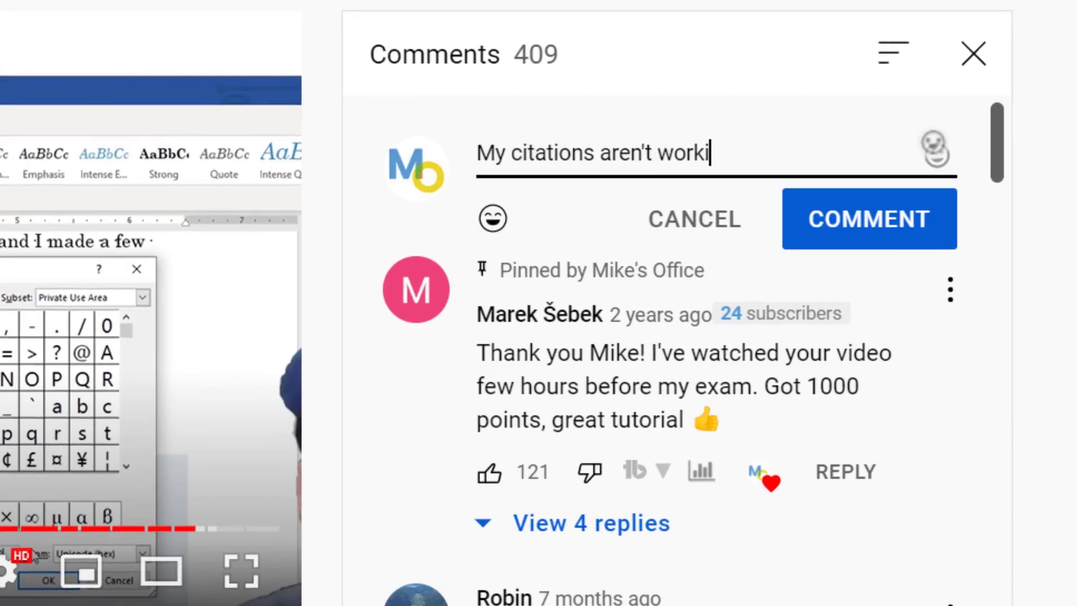
{"action": "type", "text": "ng!! HELP!!!"}
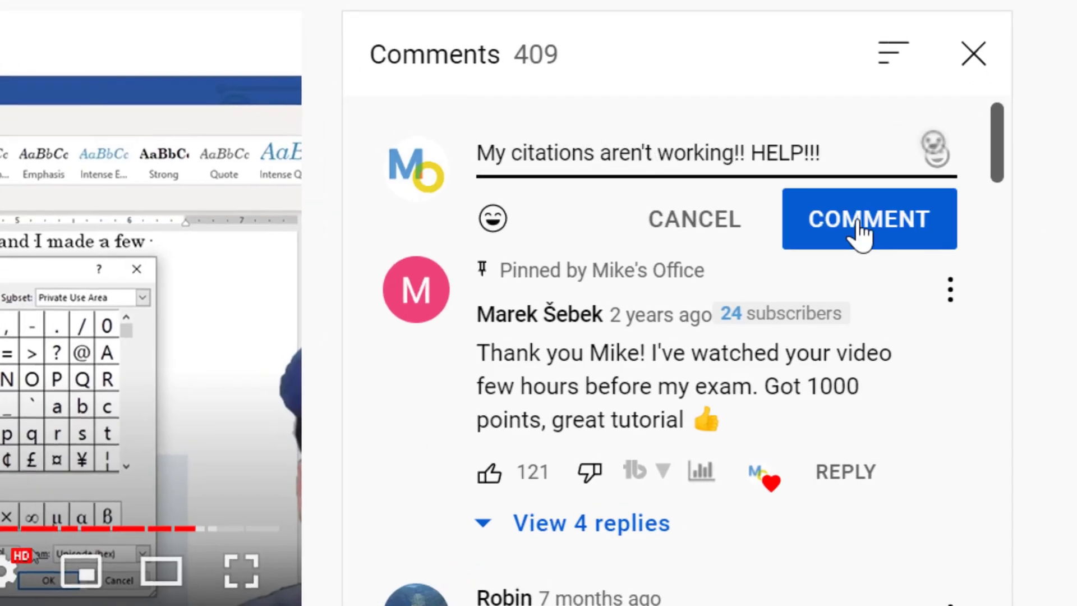